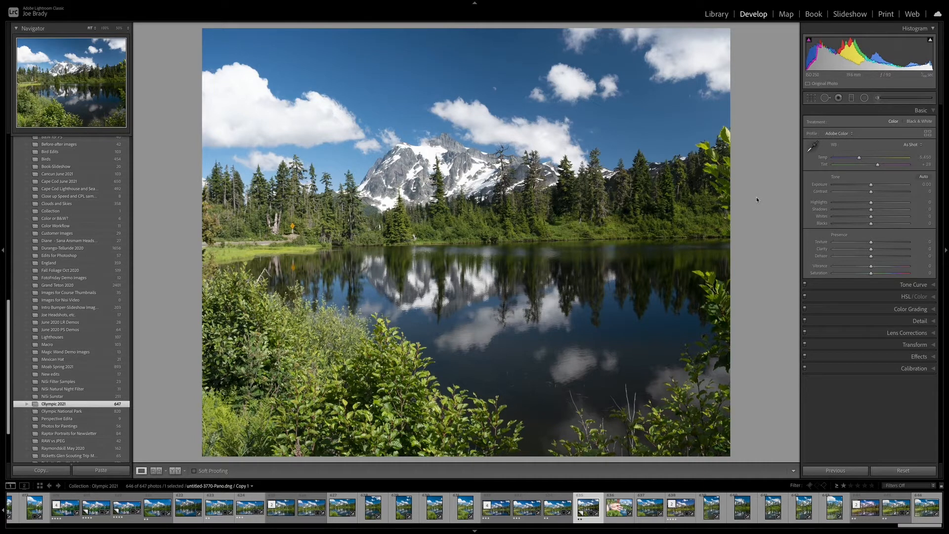
- Inspect the panorama's crop boundary, then view the road sign on the far shore up close
key(r)
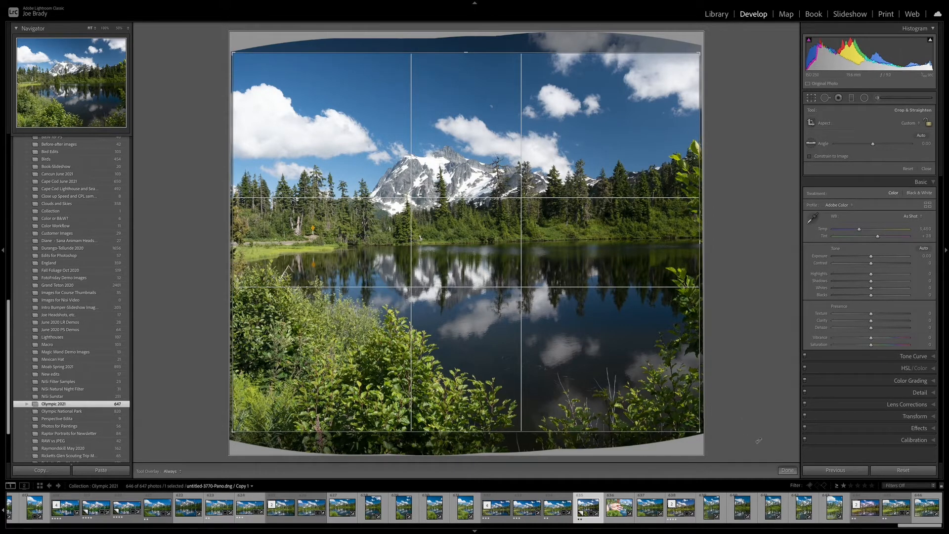
click(787, 470)
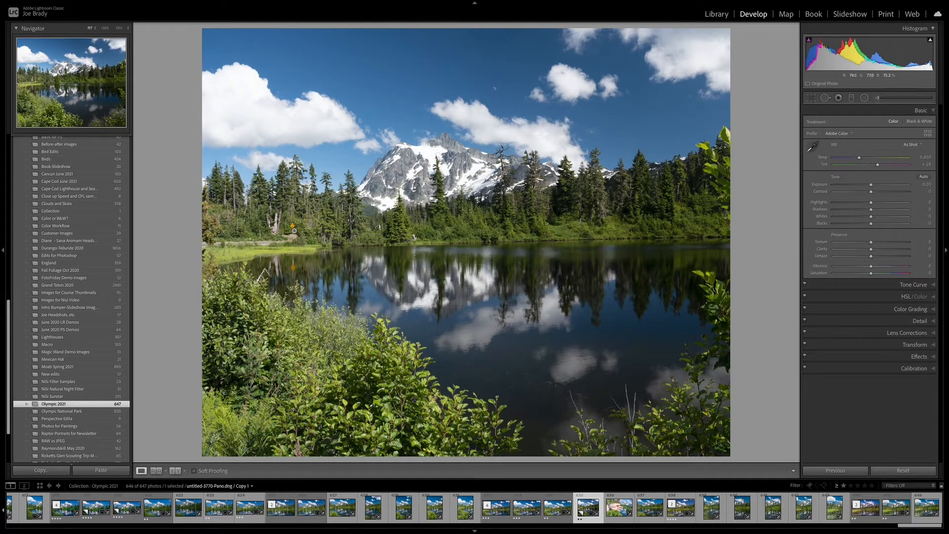
click(295, 230)
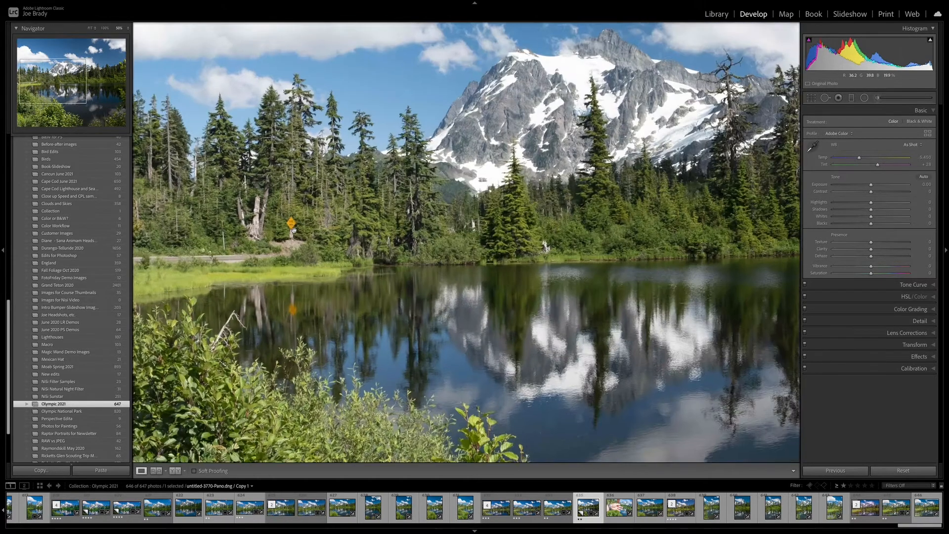
click(340, 255)
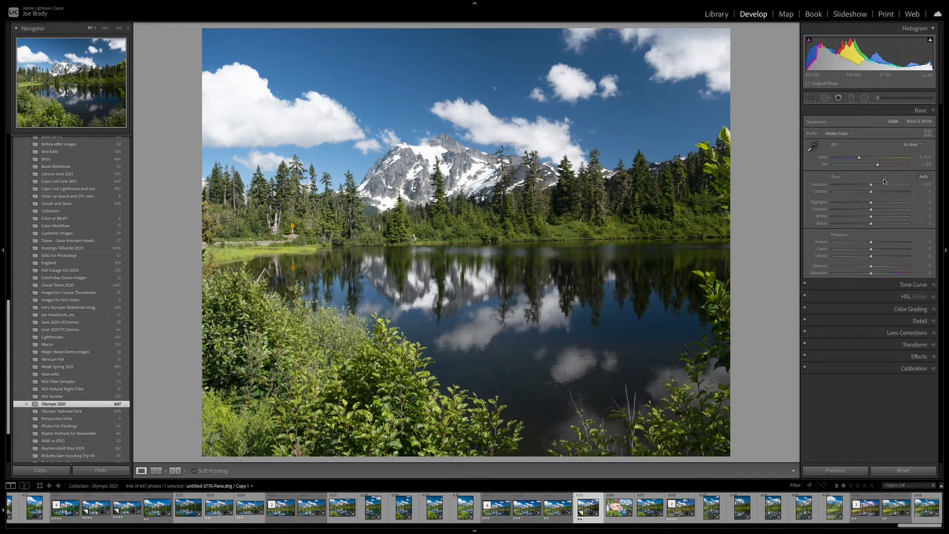
- Set Highlights to -80 and Shadows to +100 for the whole photo
drag(871, 203, 857, 203)
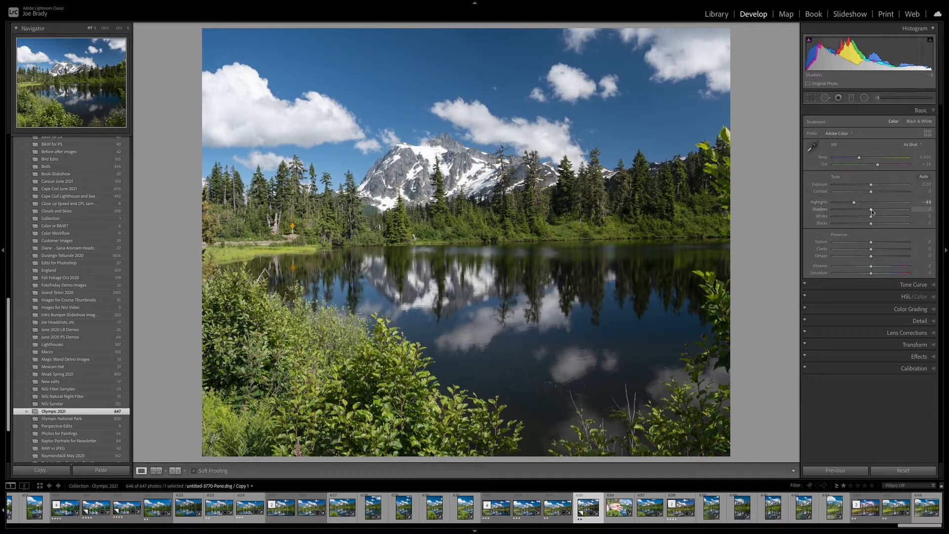
drag(883, 212, 912, 209)
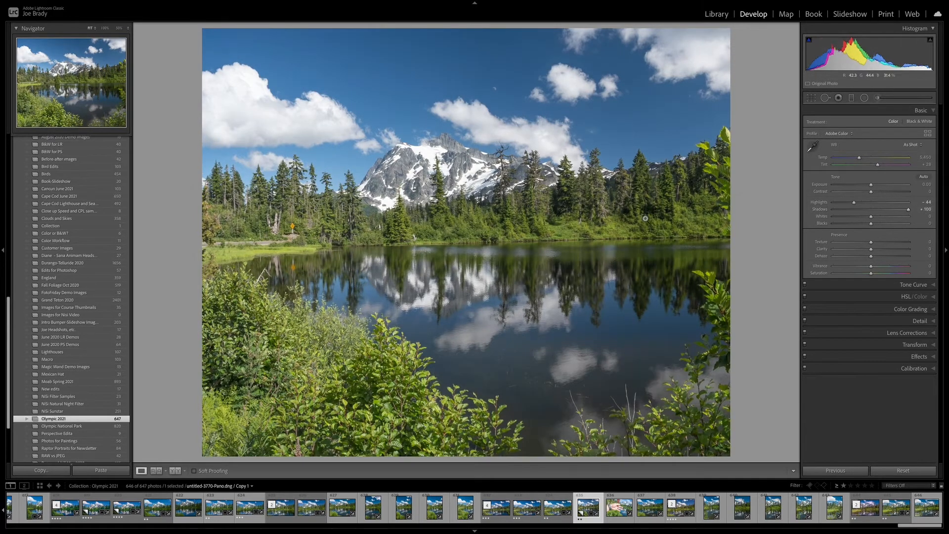
drag(854, 203, 840, 203)
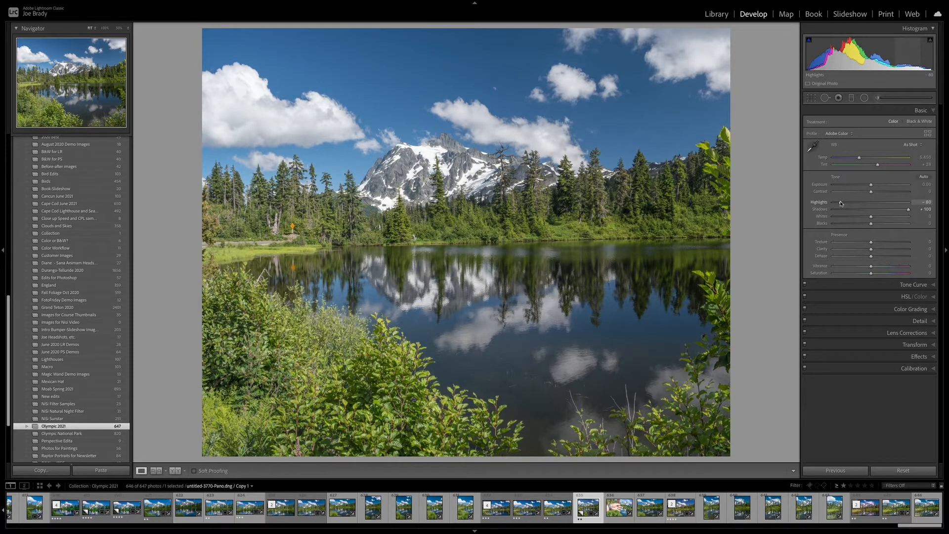
- Increase the photo's Texture moderately, set Clarity to +17 and raise Dehaze to about +8
click(884, 243)
click(877, 249)
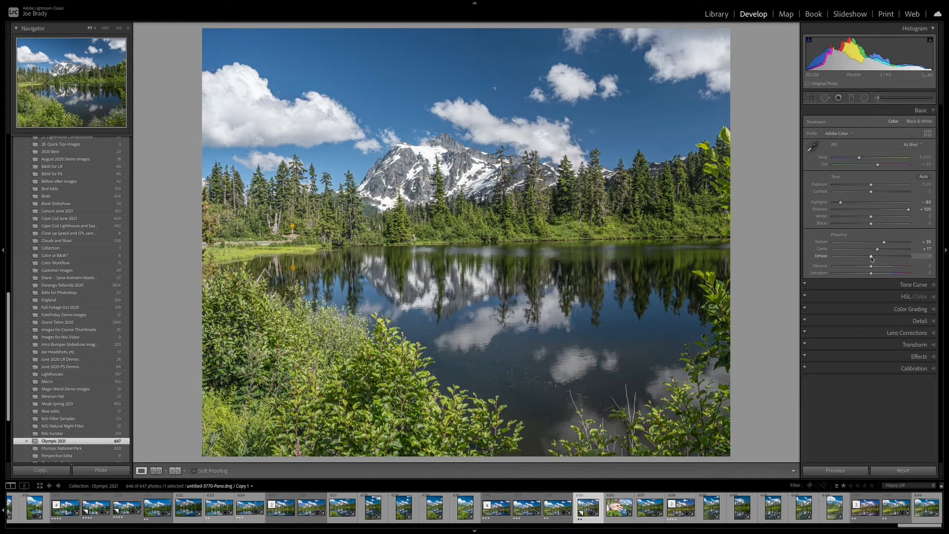
click(873, 256)
drag(874, 258, 876, 258)
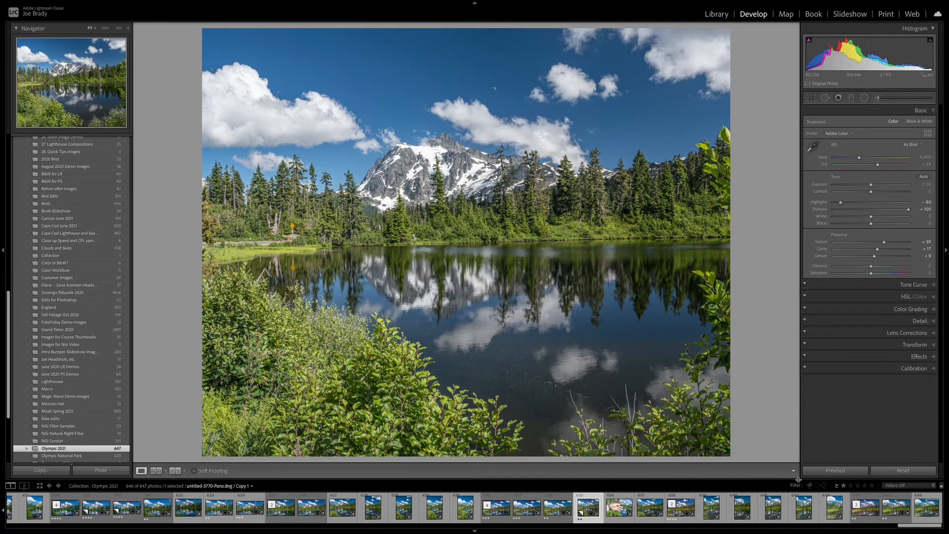
- Create a virtual copy of the edited panorama and return to Copy 1
key(ctrl+apostrophe)
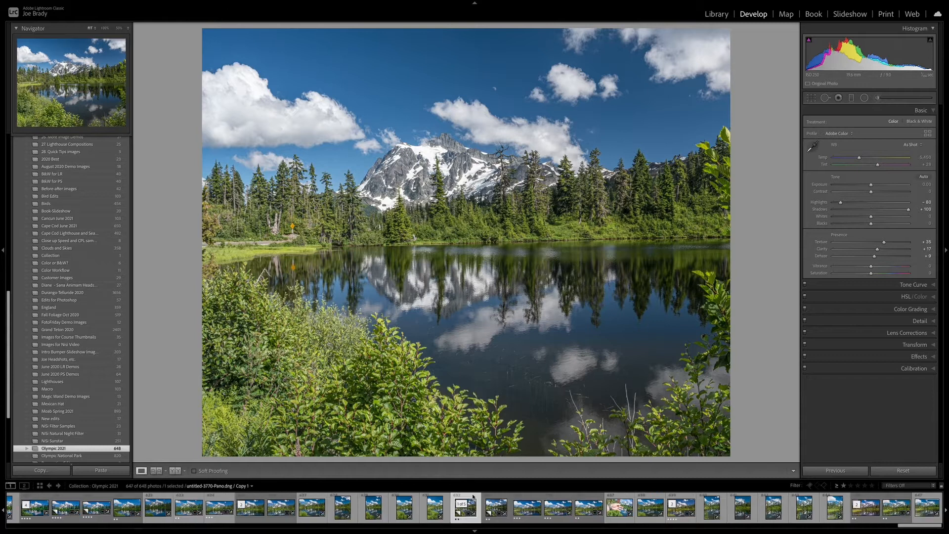
click(496, 505)
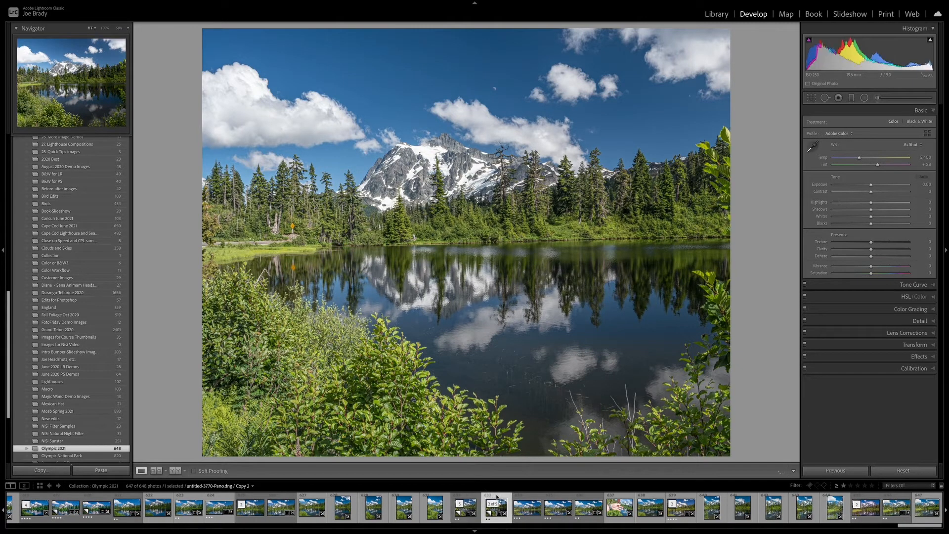
click(466, 505)
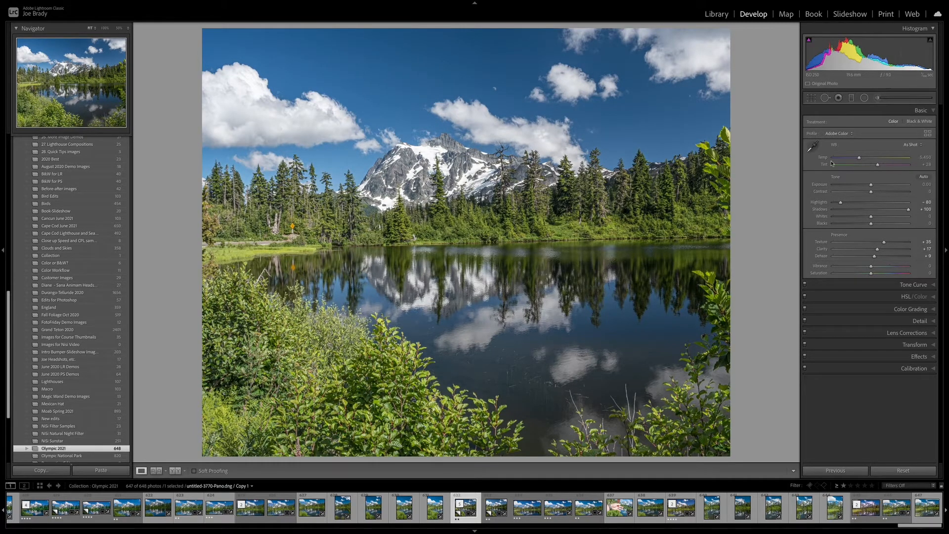
- Compare the custom X-T30 Olympic 1 profile with Adobe Color and apply Olympic 1 to the photo
click(836, 135)
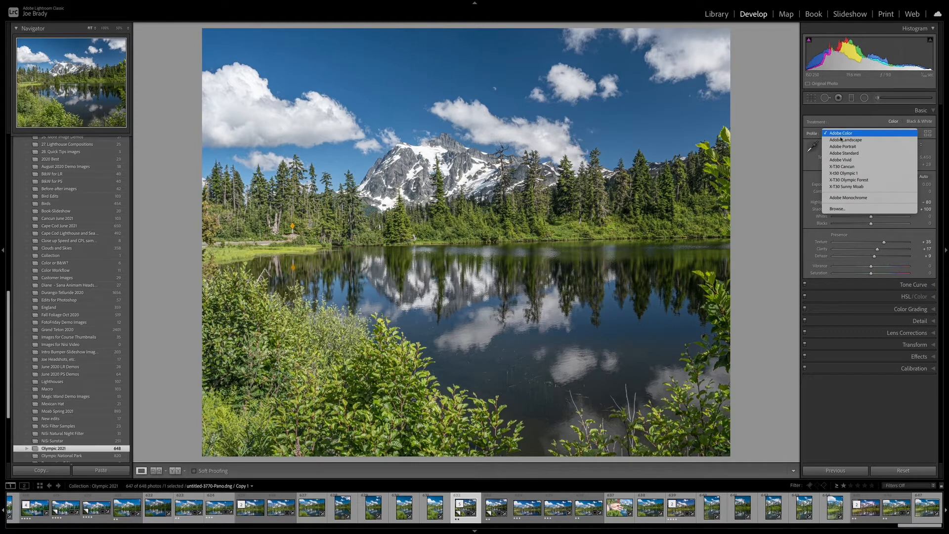
click(857, 174)
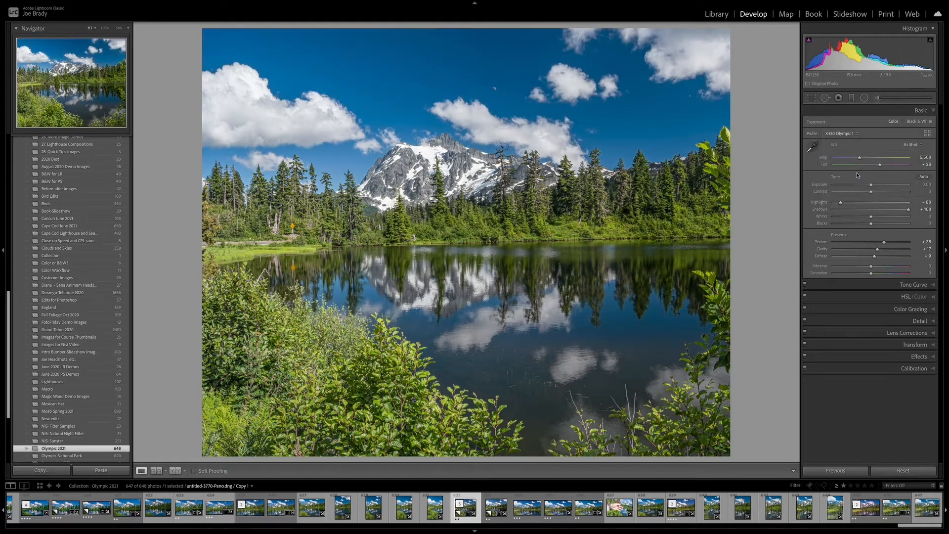
click(841, 134)
click(836, 94)
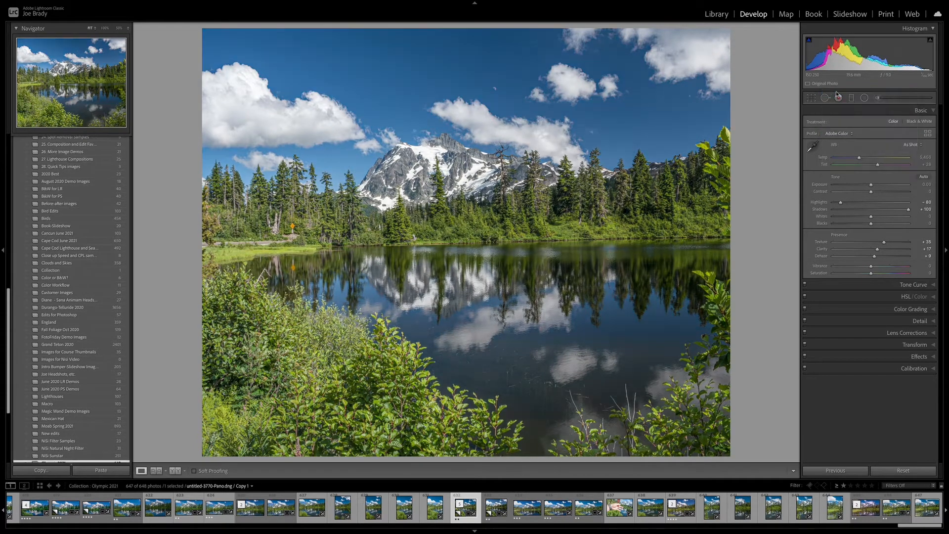
click(844, 133)
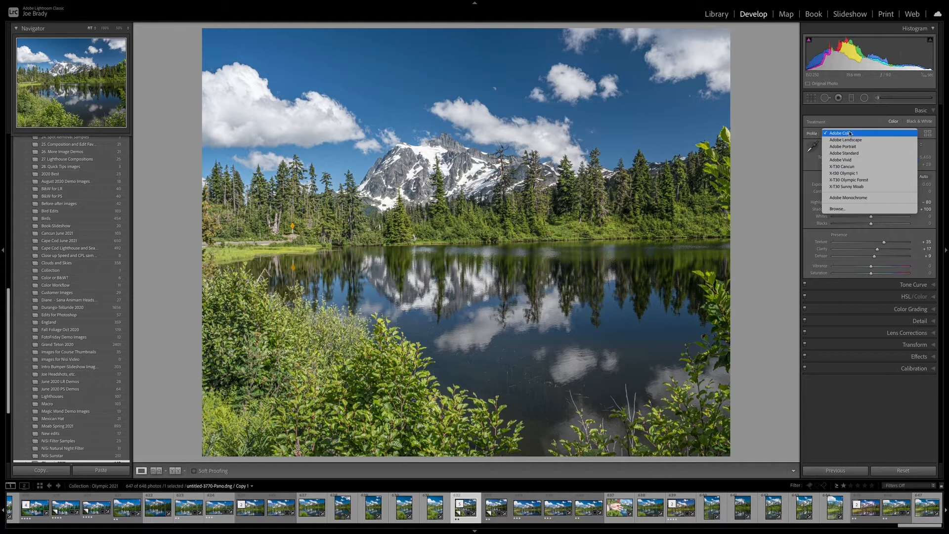
click(848, 173)
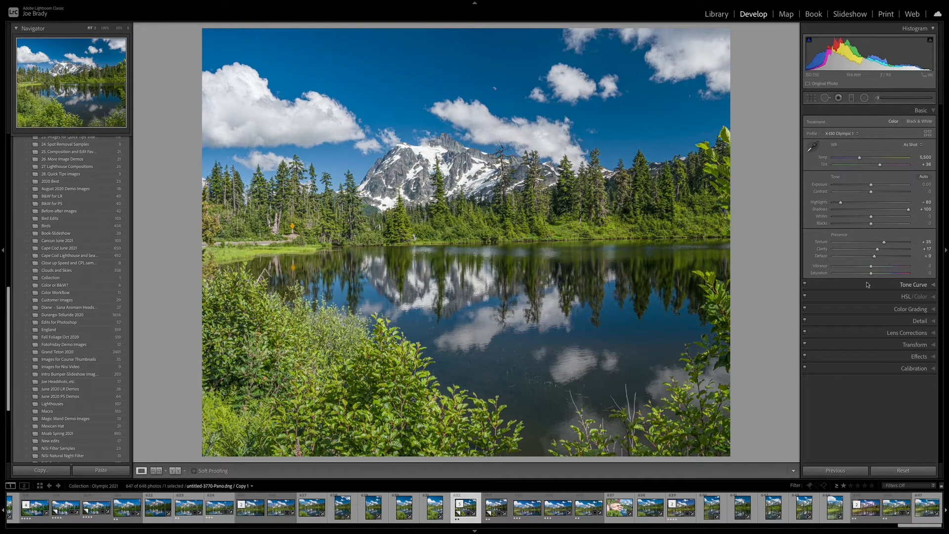
- Shift the sky's Blue hue to +11 with the HSL targeted adjustment
click(906, 297)
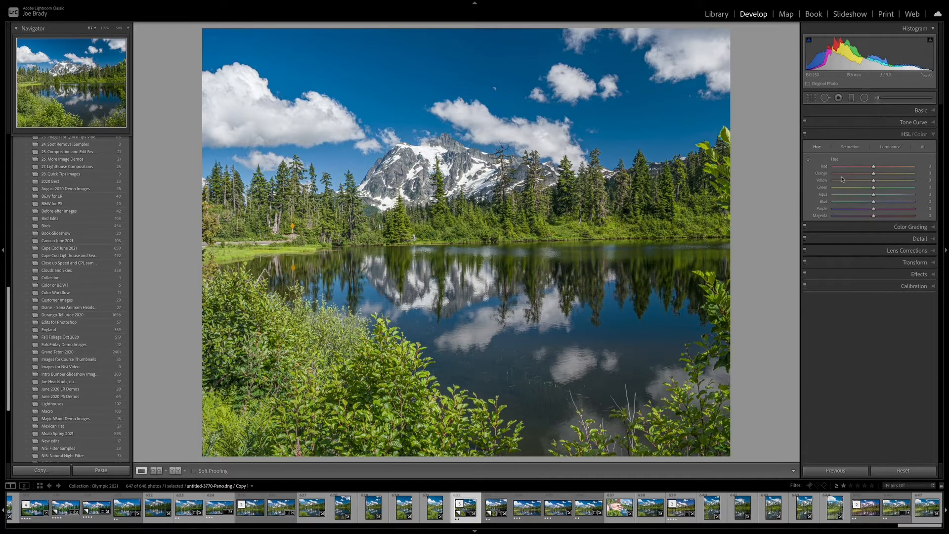
click(808, 161)
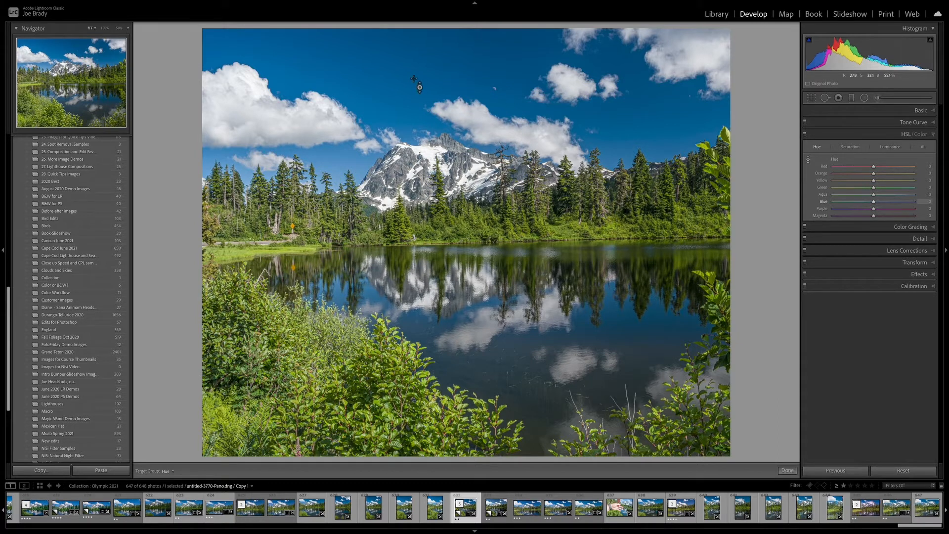
drag(470, 79, 469, 70)
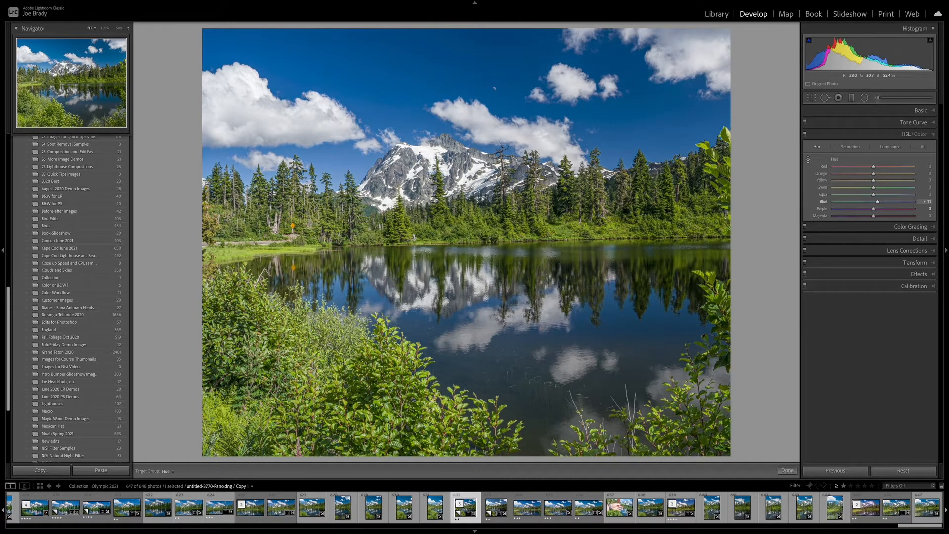
drag(413, 79, 413, 77)
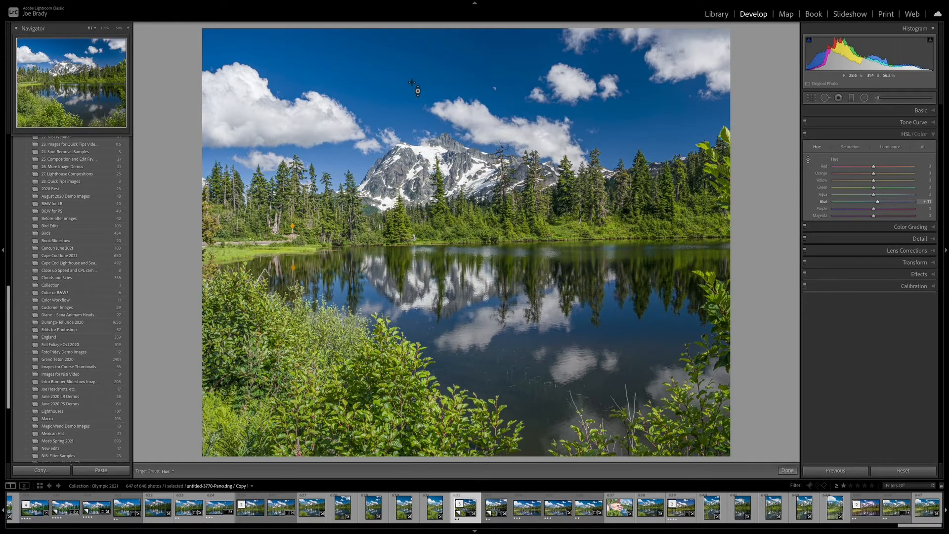
click(787, 470)
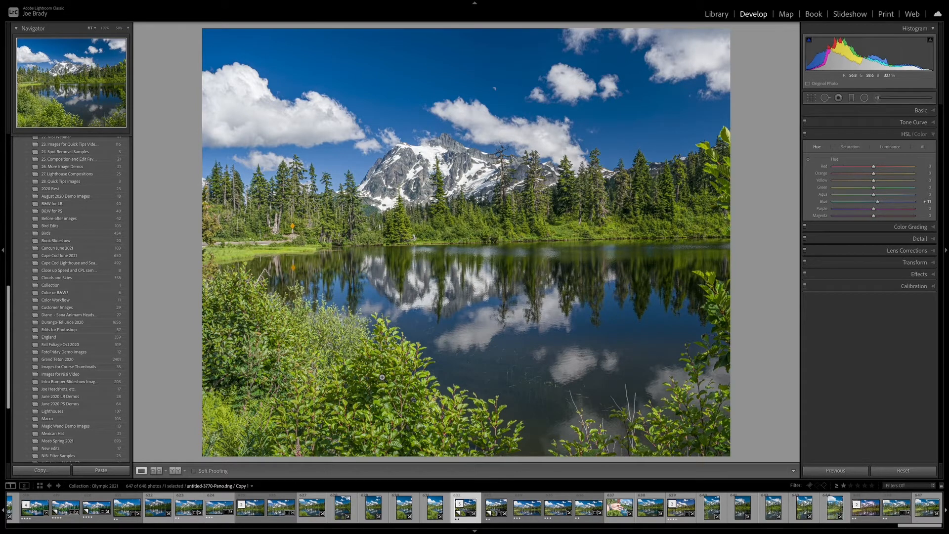
- Crop the photo to a wide panoramic format, removing most of the foreground bushes and lower lake and some upper sky
click(811, 99)
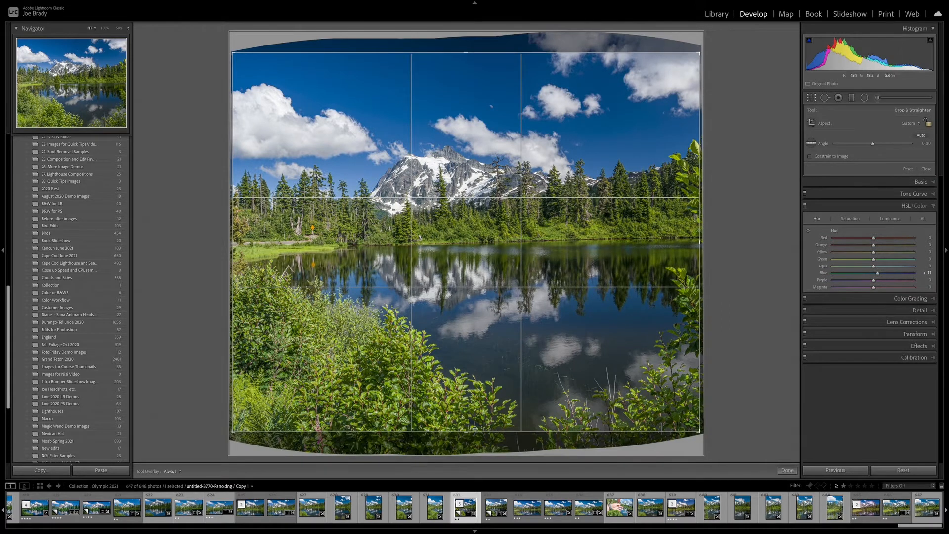
drag(467, 432, 448, 372)
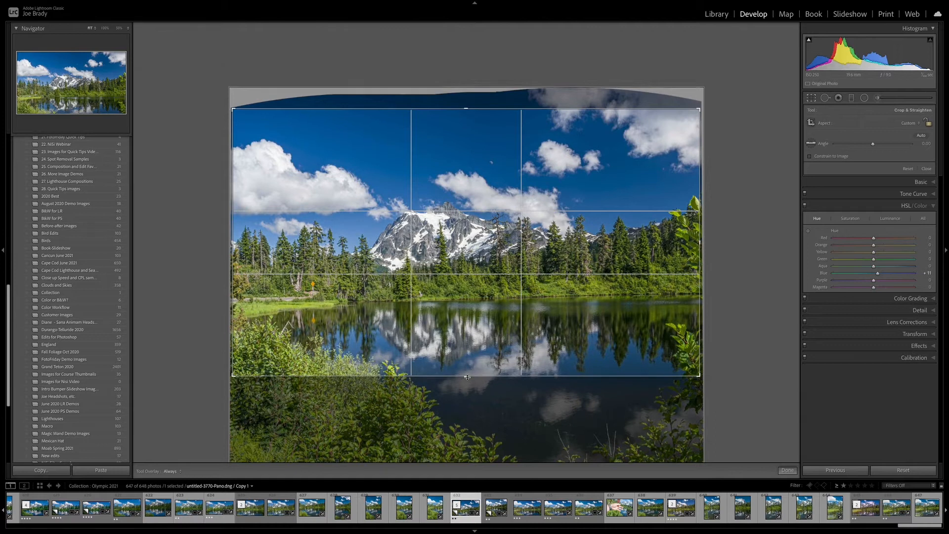
drag(466, 109, 466, 122)
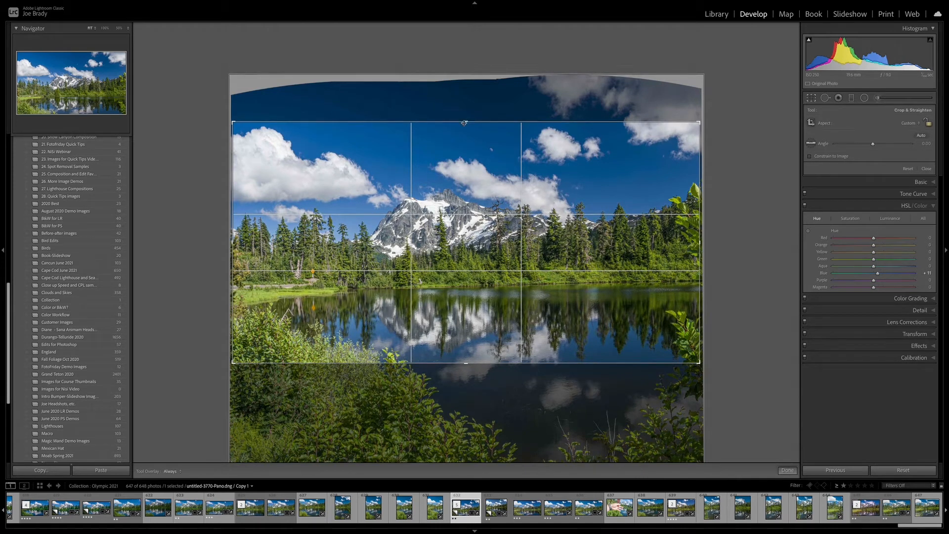
drag(465, 121, 466, 121)
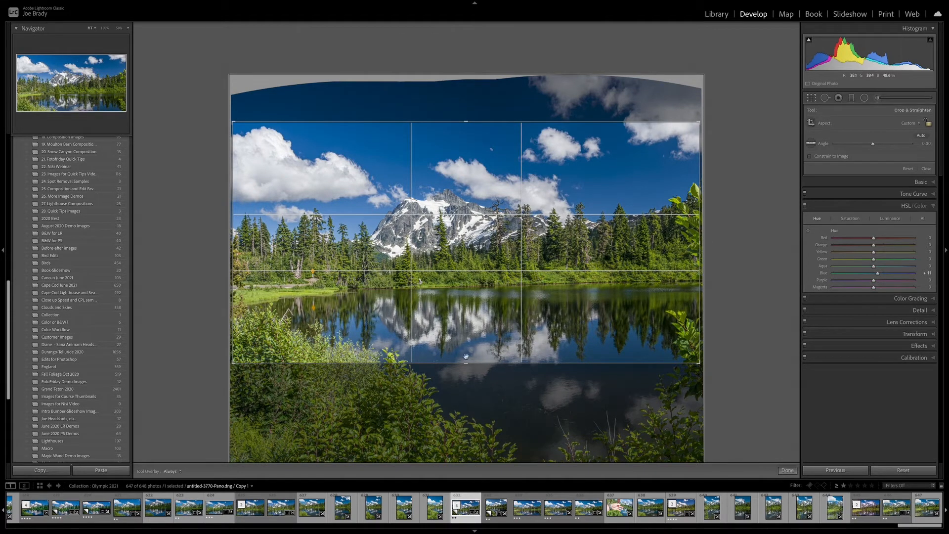
drag(466, 364, 466, 366)
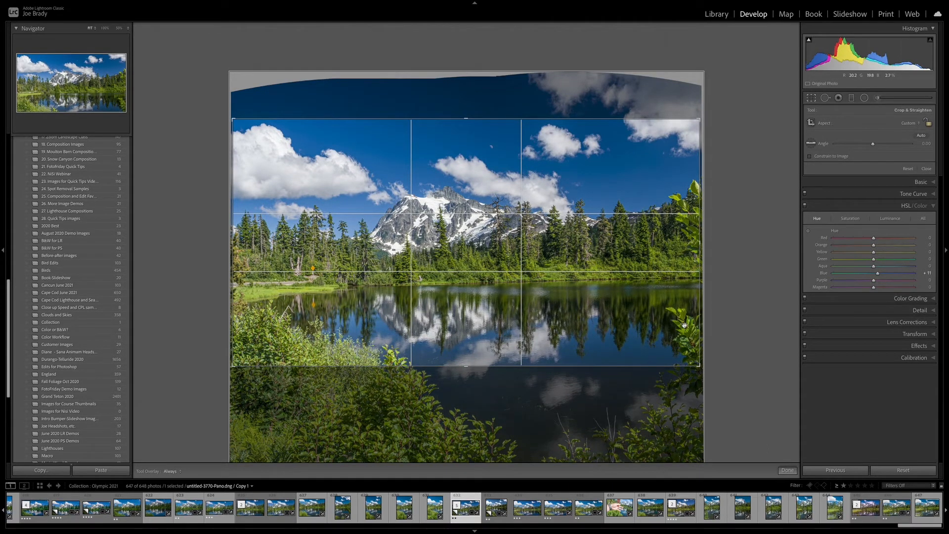
key(Return)
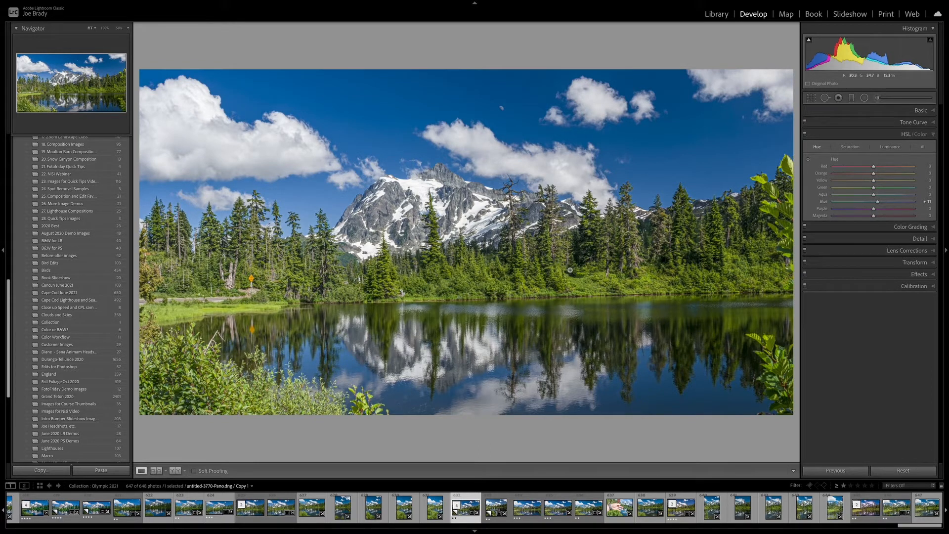
- Paint an Adjustment Brush mask over the far-shore tree line, including the treetops, with brush size 17 and Auto Mask, checking it with the mask overlay
click(879, 98)
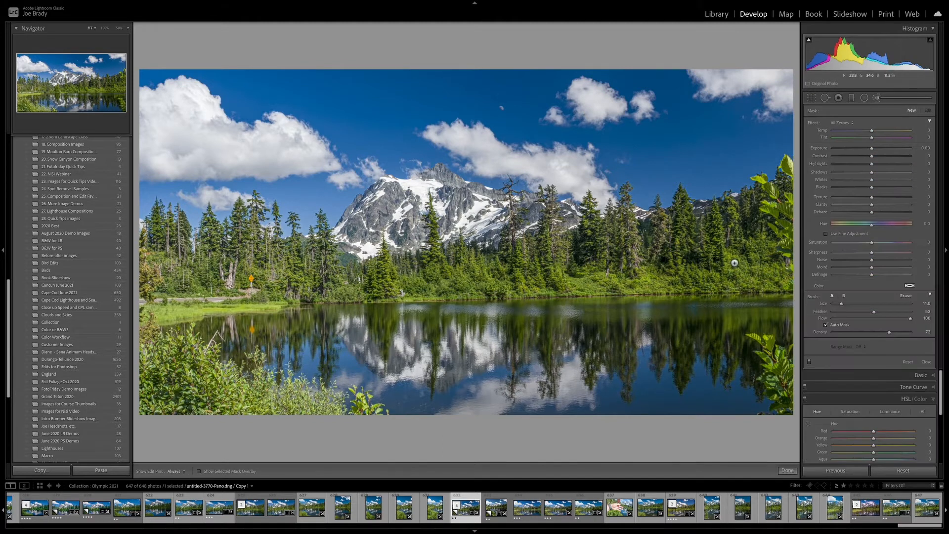
scroll(728, 254, up, 3)
key(o)
key(h)
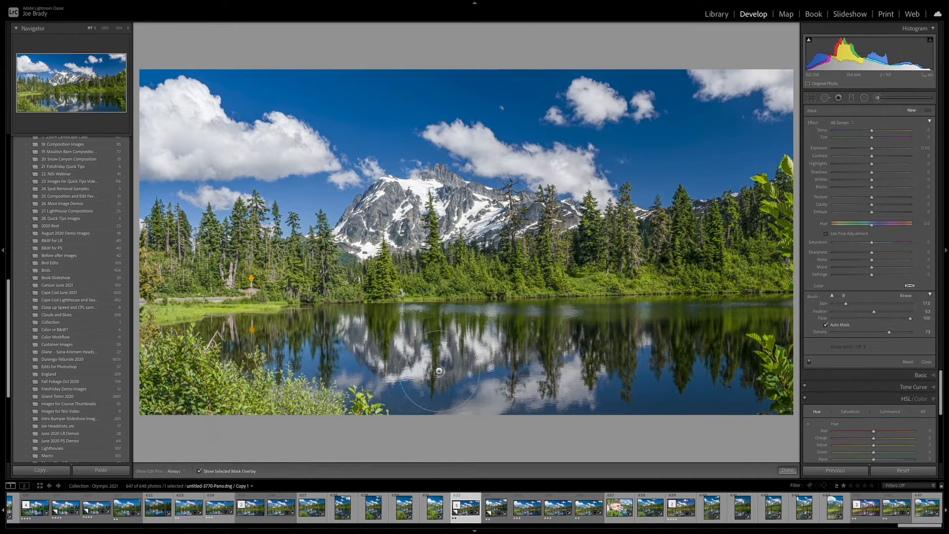
mouse_move(761, 255)
mouse_down()
mouse_move(171, 257)
mouse_move(242, 269)
mouse_move(755, 253)
mouse_move(694, 262)
mouse_up()
click(610, 277)
drag(521, 220, 514, 222)
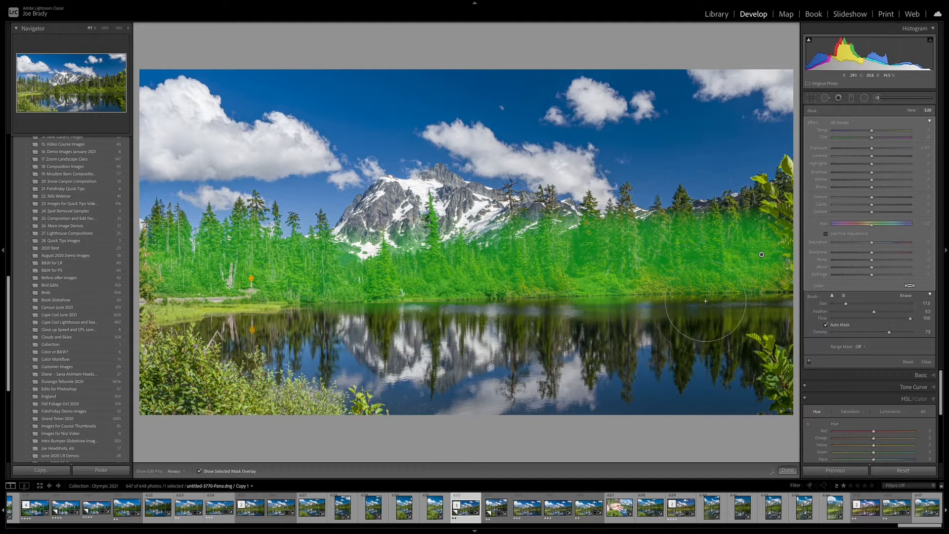
click(685, 208)
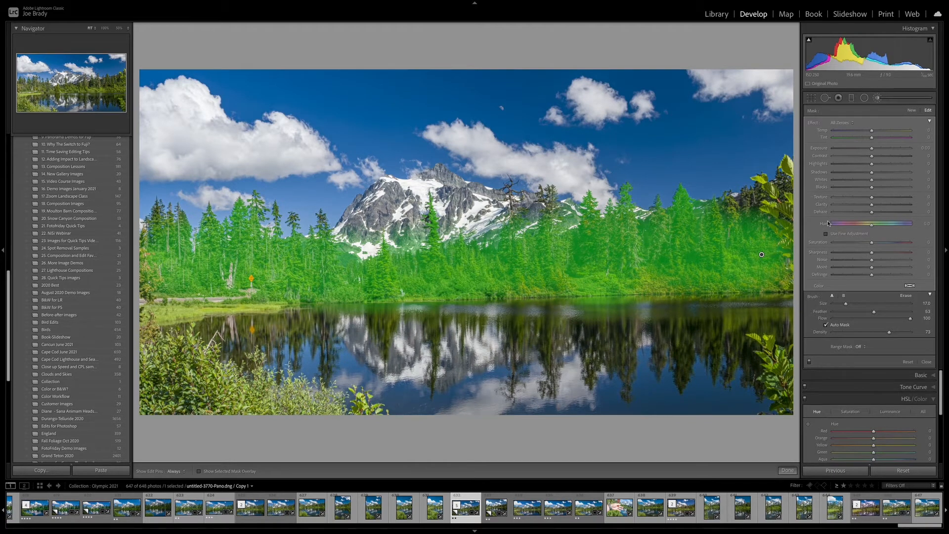
key(o)
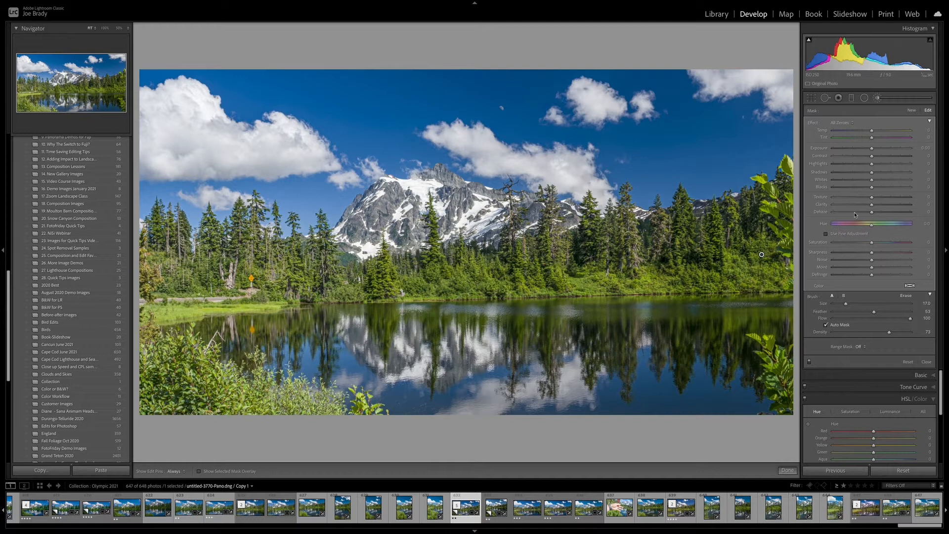
- Brighten the masked tree line to about 0.28 Exposure, raise its Clarity to about 26 and cool its Temp to -7
drag(872, 148, 873, 149)
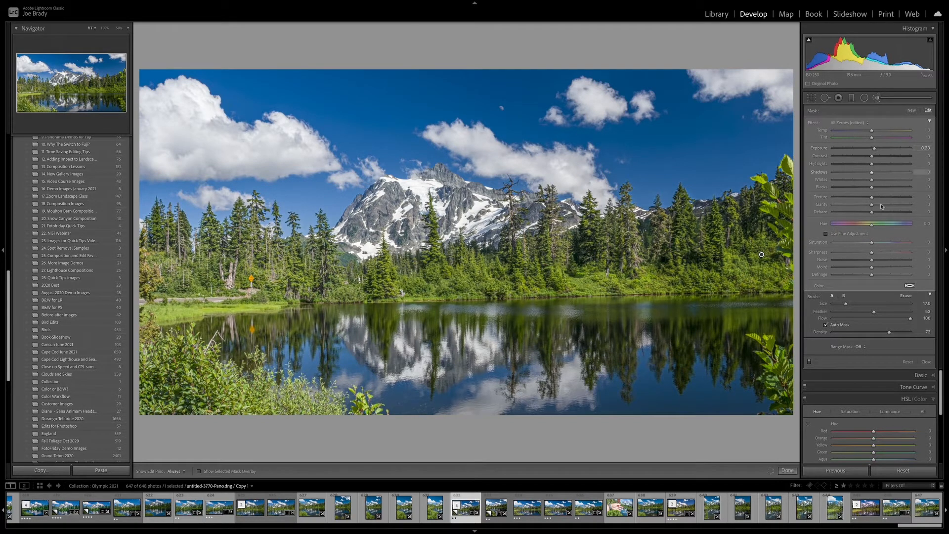
scroll(881, 205, up, 5)
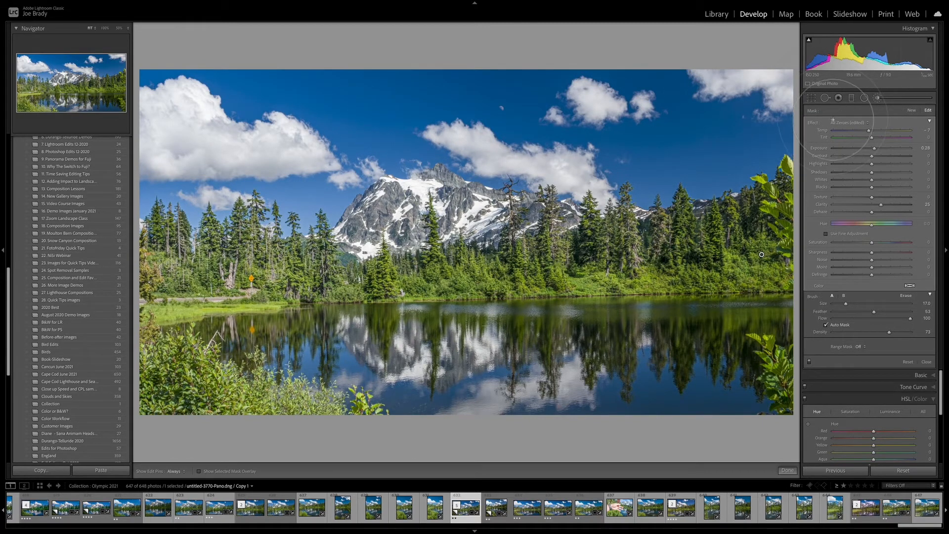
- Extend the lower edge of the crop downward to include more of the lake and foreground bushes
click(811, 98)
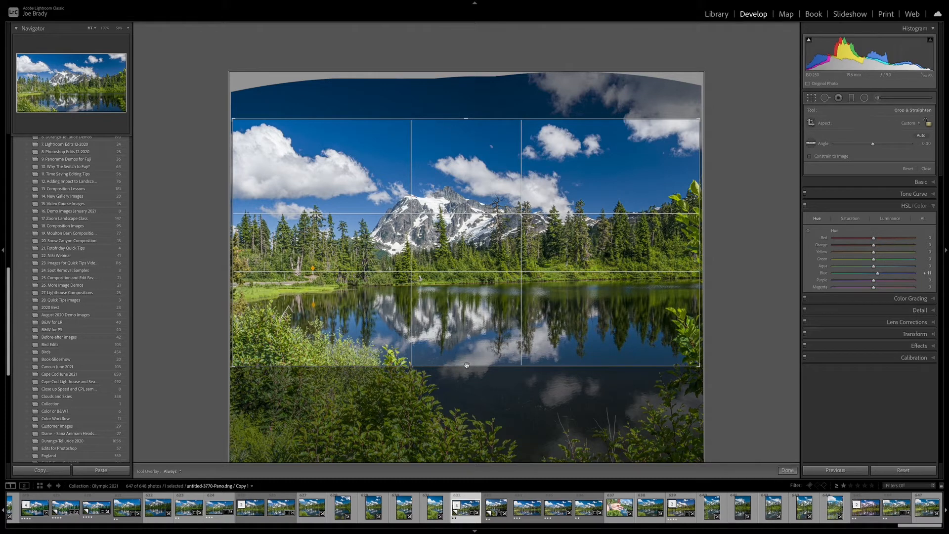
drag(466, 371, 466, 379)
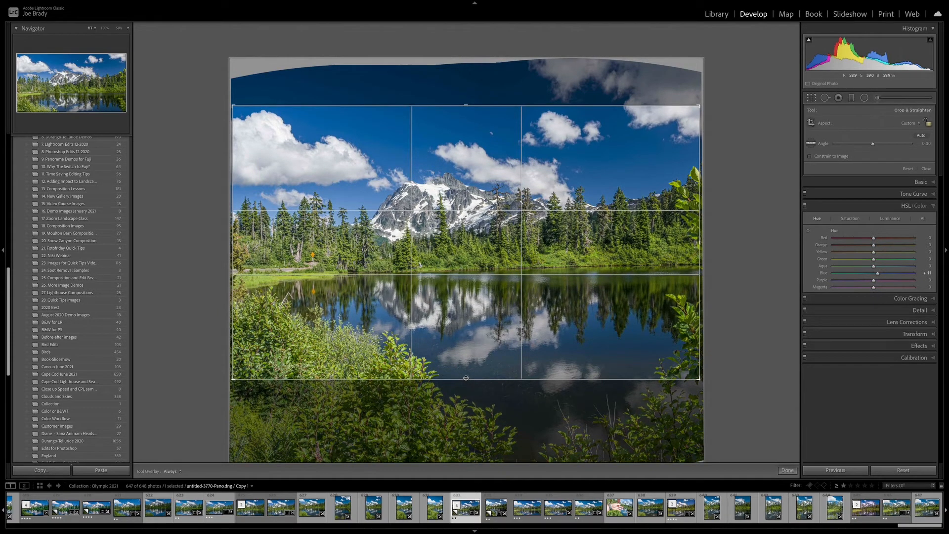
key(Return)
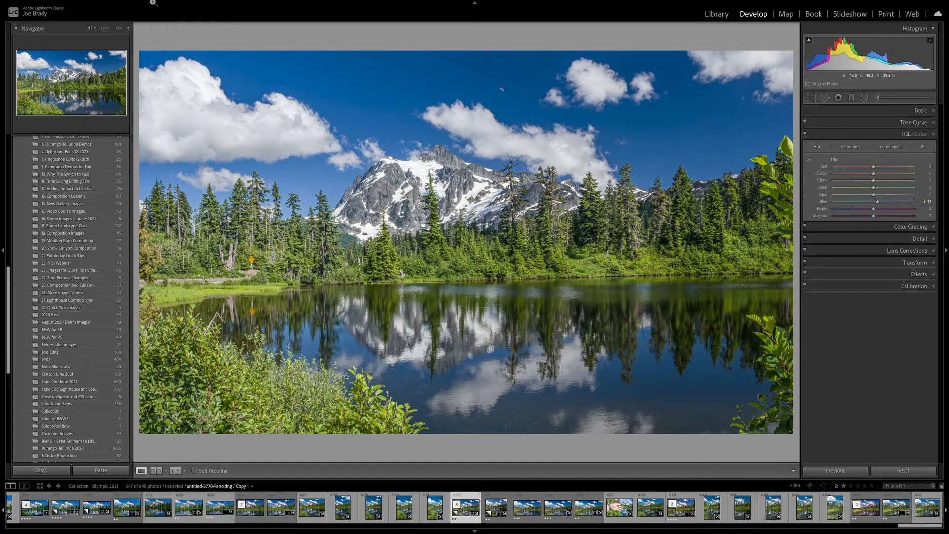
- Send the developed panorama to Adobe Photoshop 2021 for editing
click(137, 4)
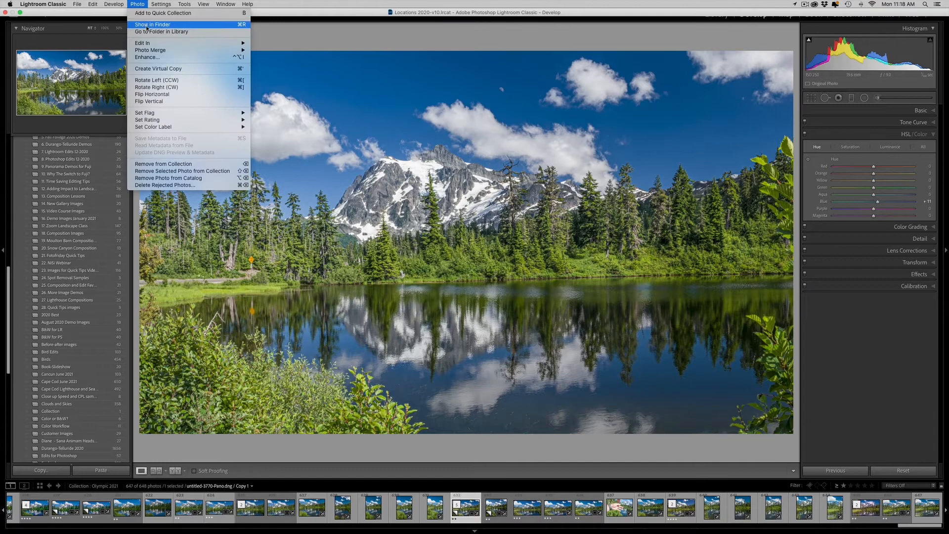
mouse_move(163, 43)
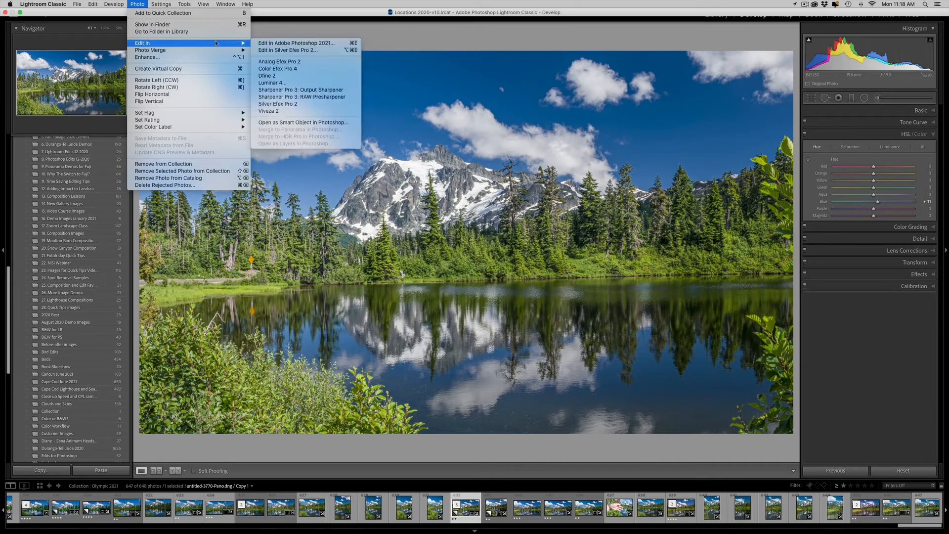
click(292, 44)
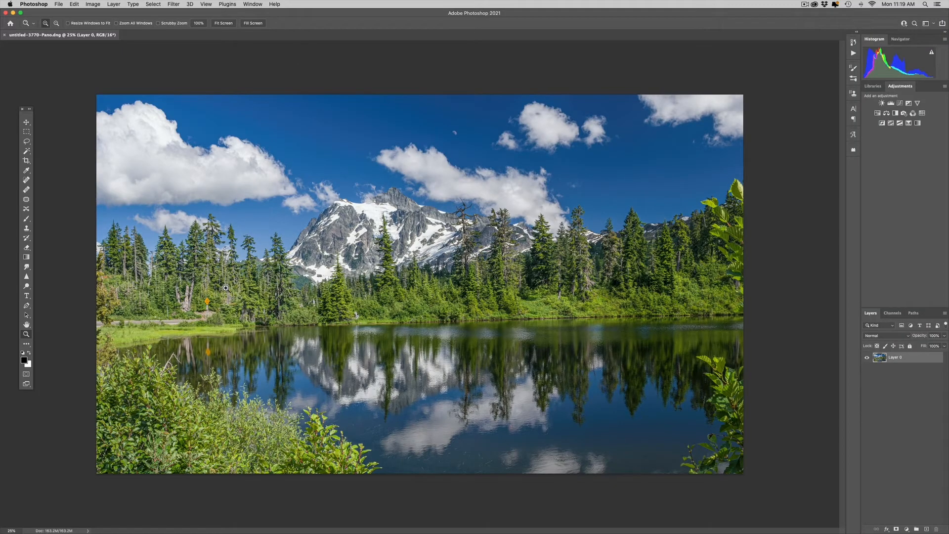
- Outline the yellow SLIDE AREA sign and its post with the Lasso, remove them with a Content-Aware fill and deselect
drag(229, 287, 193, 370)
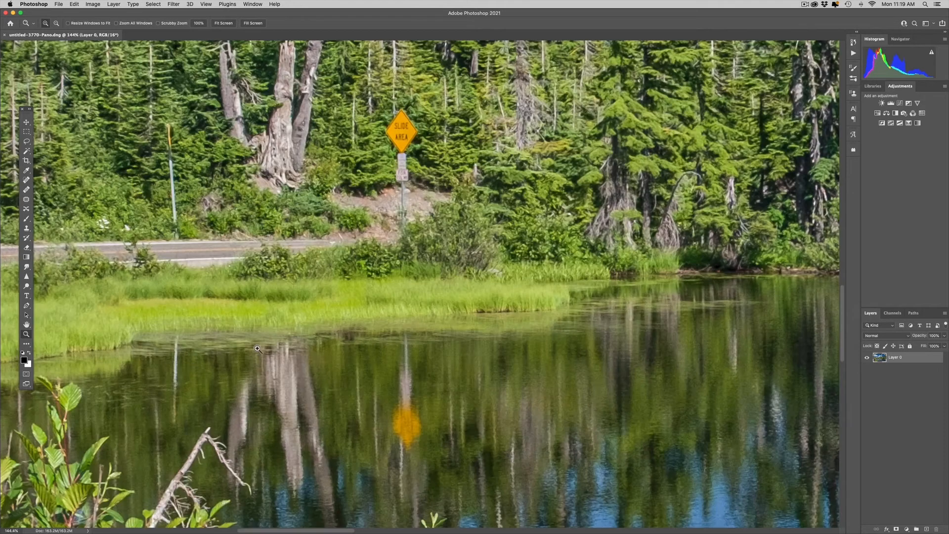
click(416, 173)
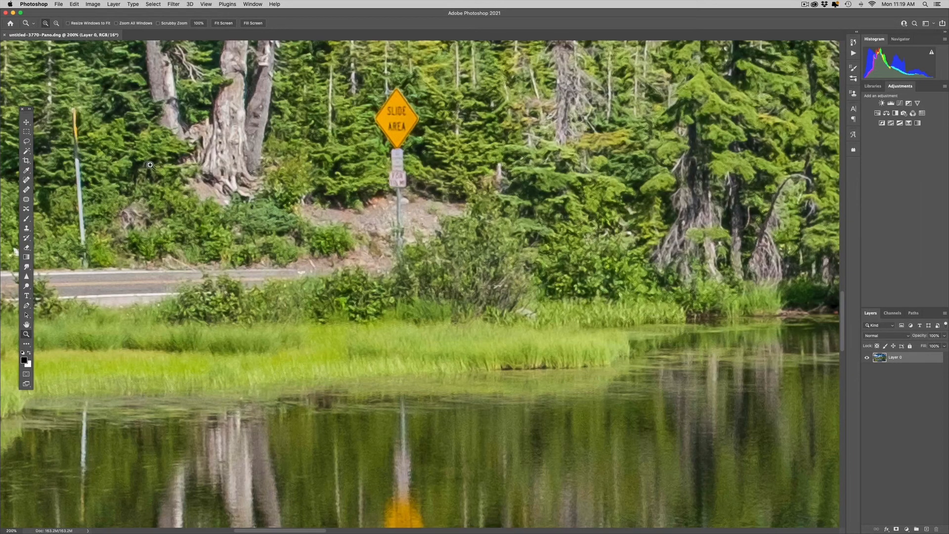
click(27, 143)
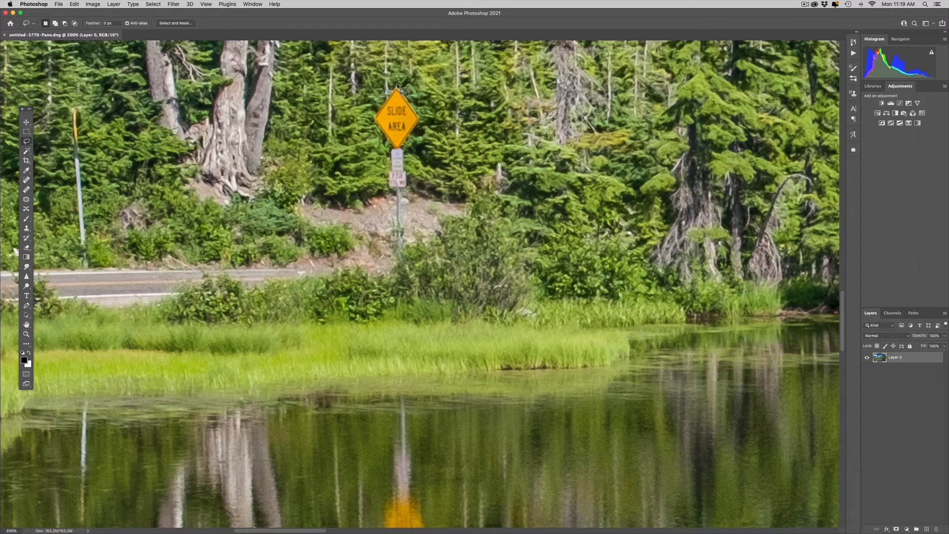
mouse_move(398, 85)
mouse_down()
mouse_move(422, 119)
mouse_move(406, 146)
mouse_move(403, 261)
mouse_move(389, 256)
mouse_move(391, 148)
mouse_move(374, 120)
mouse_up()
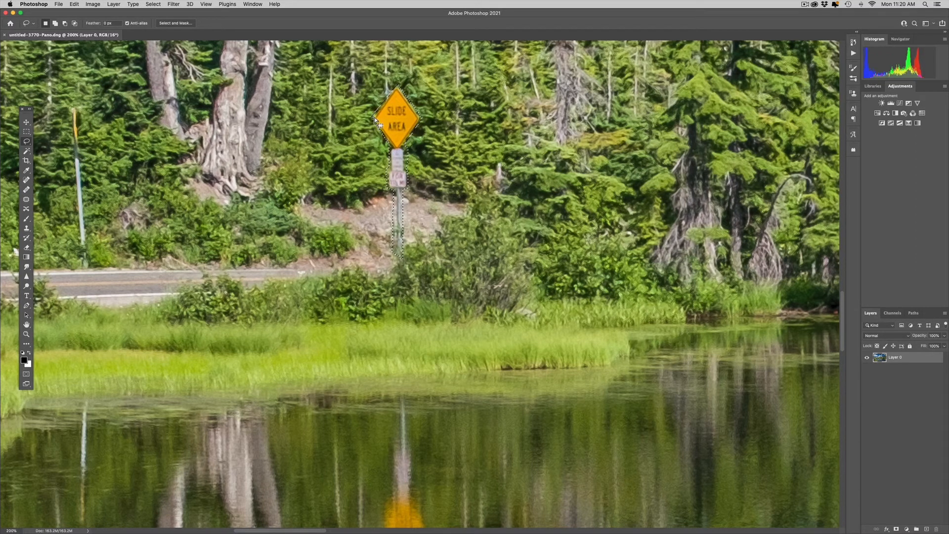
key(shift)
key(shift+BackSpace)
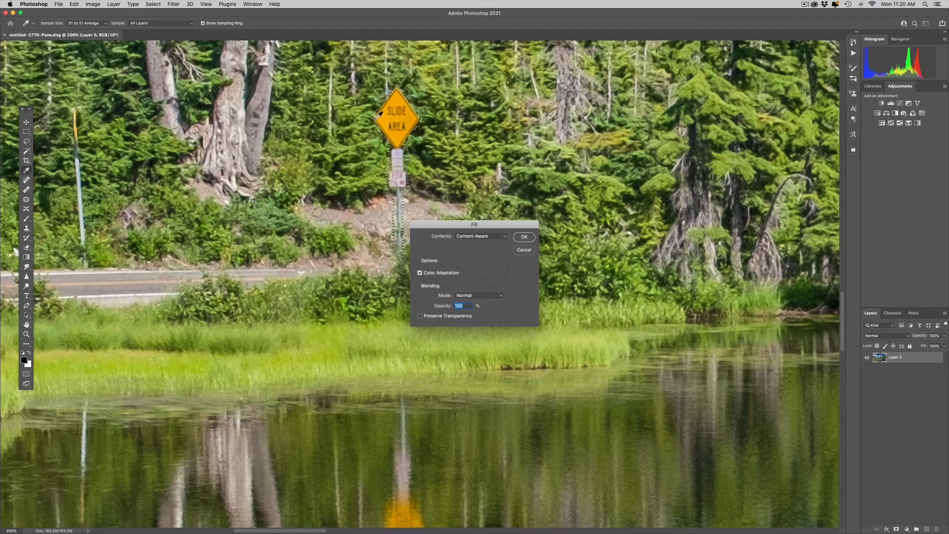
click(524, 237)
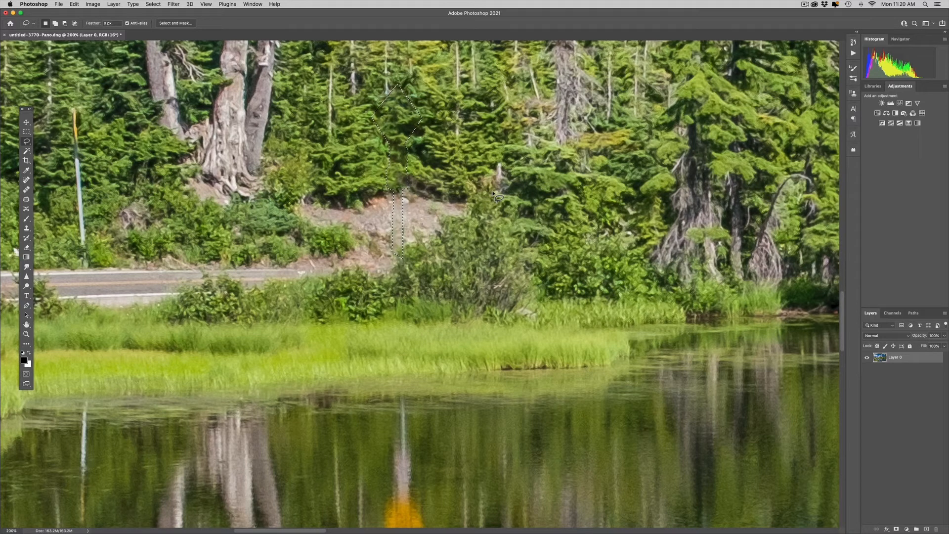
key(super+d)
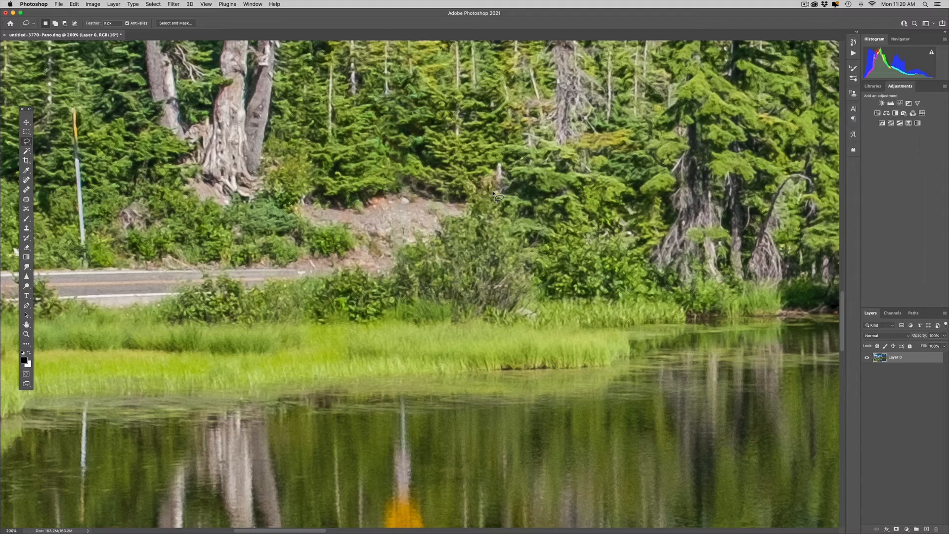
- Touch up the trees and dirt bank where the road sign stood, using the Clone Stamp with nearby samples
key(s)
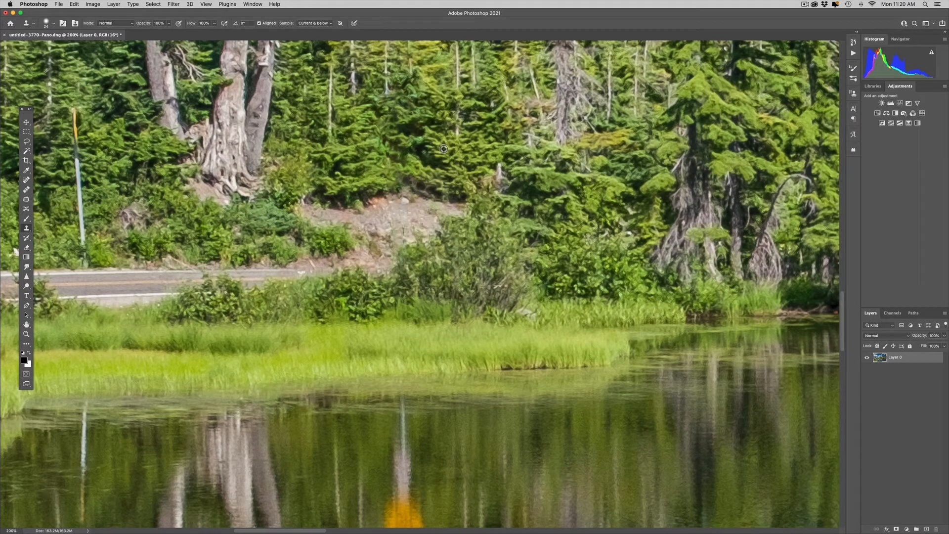
alt+click(443, 149)
drag(413, 135, 396, 129)
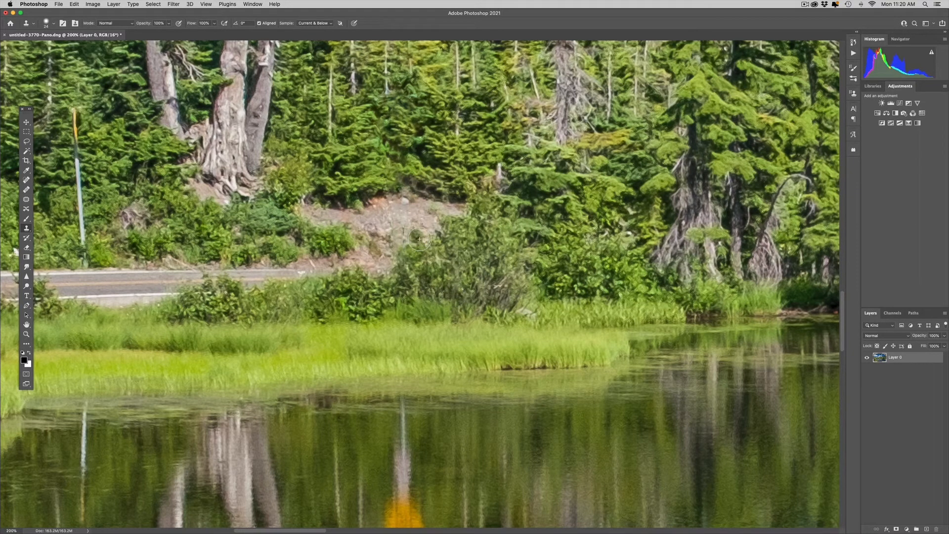
alt+click(373, 221)
mouse_move(392, 230)
mouse_down()
mouse_move(405, 237)
mouse_move(399, 242)
mouse_up()
- Lasso the sign's orange reflection and its post in the water, remove them with a Content-Aware fill and deselect
drag(435, 364, 430, 166)
drag(432, 216, 430, 190)
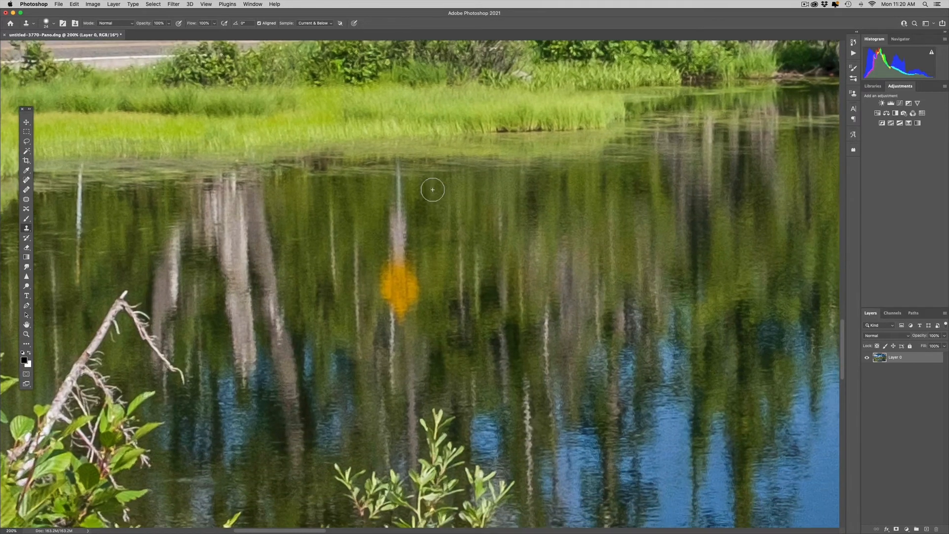
key(l)
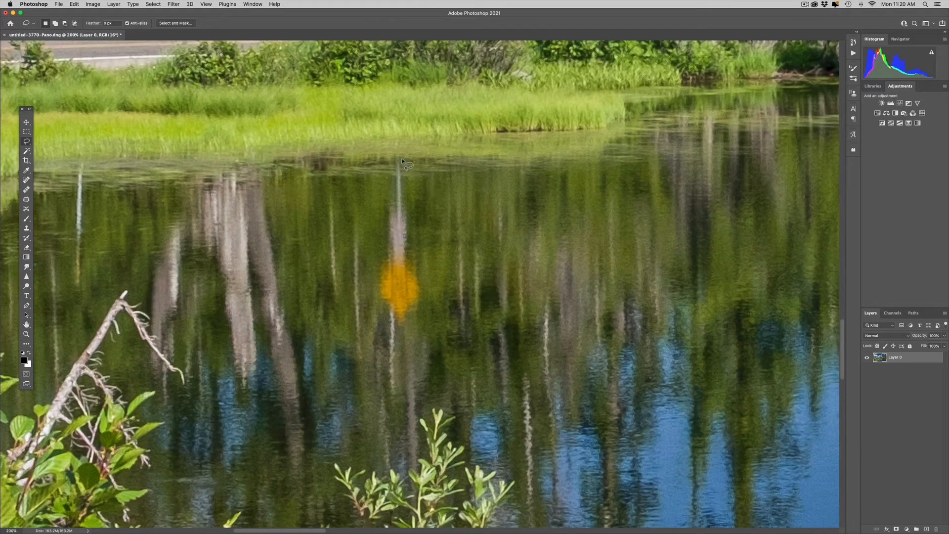
mouse_move(402, 159)
mouse_down()
mouse_move(422, 299)
mouse_move(401, 330)
mouse_move(372, 285)
mouse_move(401, 155)
mouse_up()
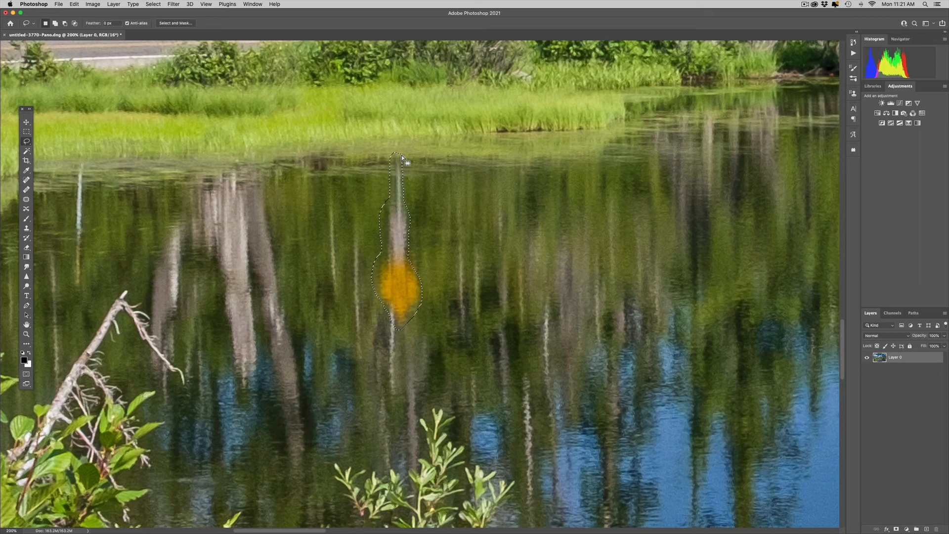
key(shift+BackSpace)
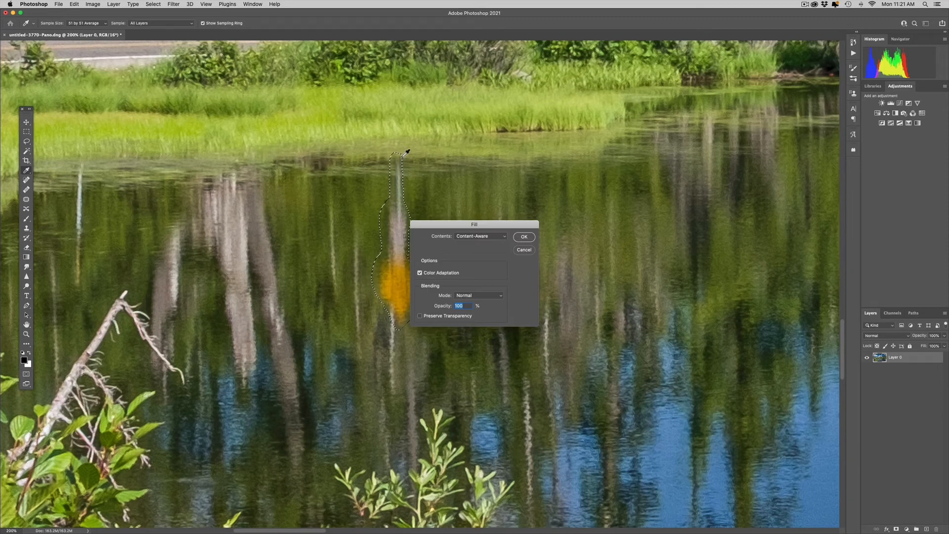
key(Return)
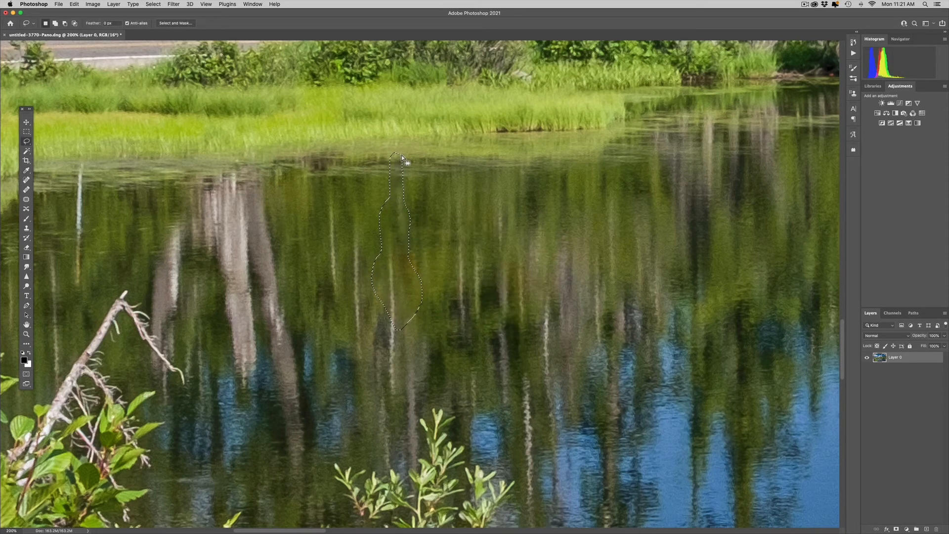
key(super+d)
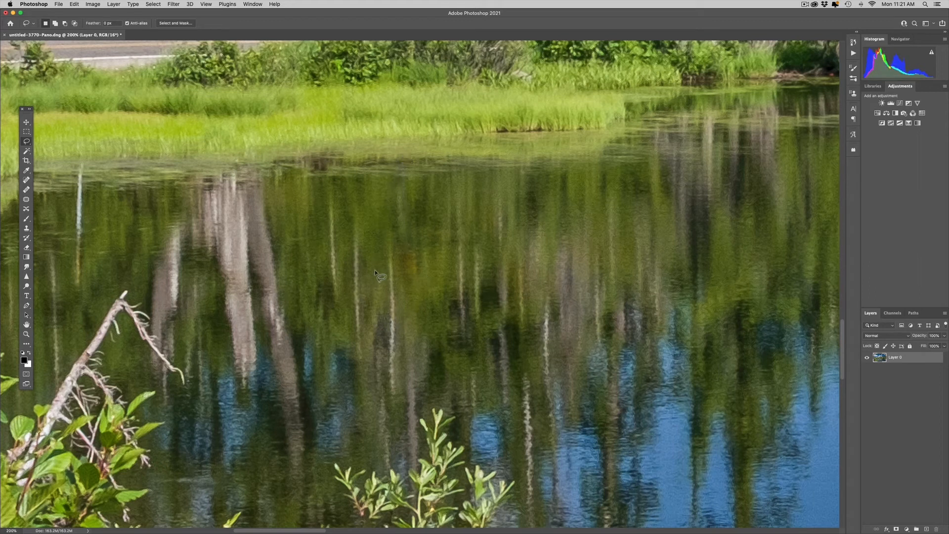
- Try to clone nearby water over the leftover orange tint of the sign's reflection, and undo the stroke
key(s)
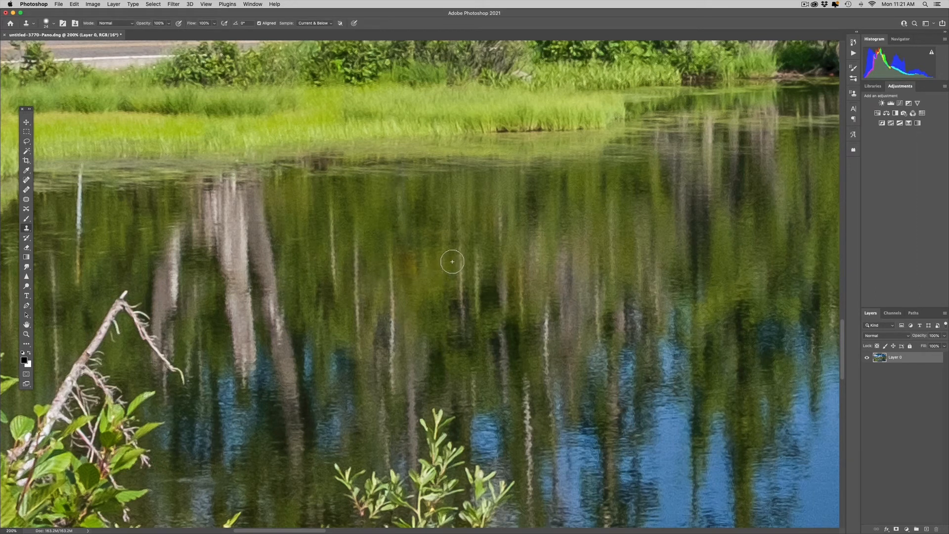
alt+click(450, 260)
drag(415, 264, 409, 271)
key(super+z)
- Set the Clone Stamp's blending mode to Color and paint nearby water color over the leftover orange tint in the reflection
click(128, 24)
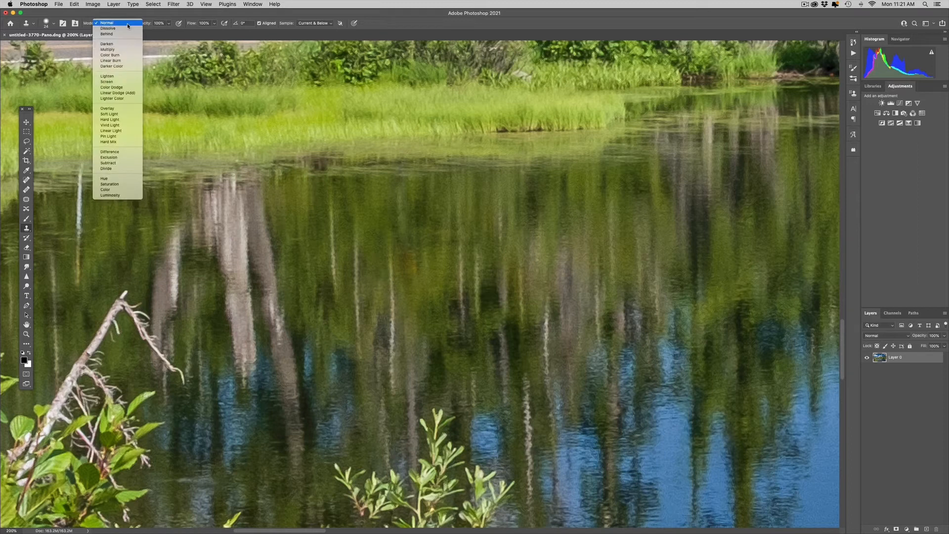
click(114, 191)
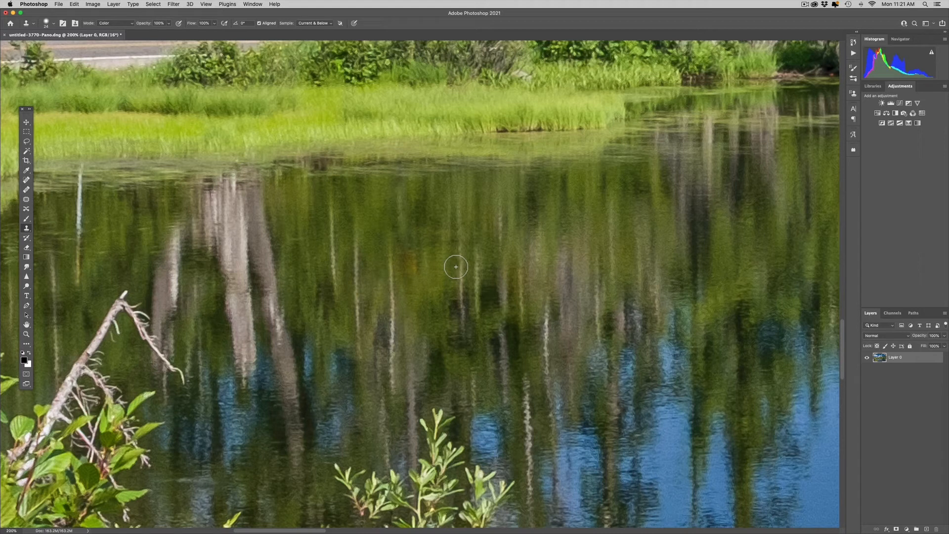
alt+click(450, 259)
mouse_move(412, 276)
mouse_down()
mouse_move(409, 263)
mouse_move(417, 258)
mouse_move(406, 273)
mouse_move(419, 260)
mouse_up()
- Copy the full-width upper part of the photo, from the sky down through the treetops, to a new layer and check it without Layer 0
key(super+0)
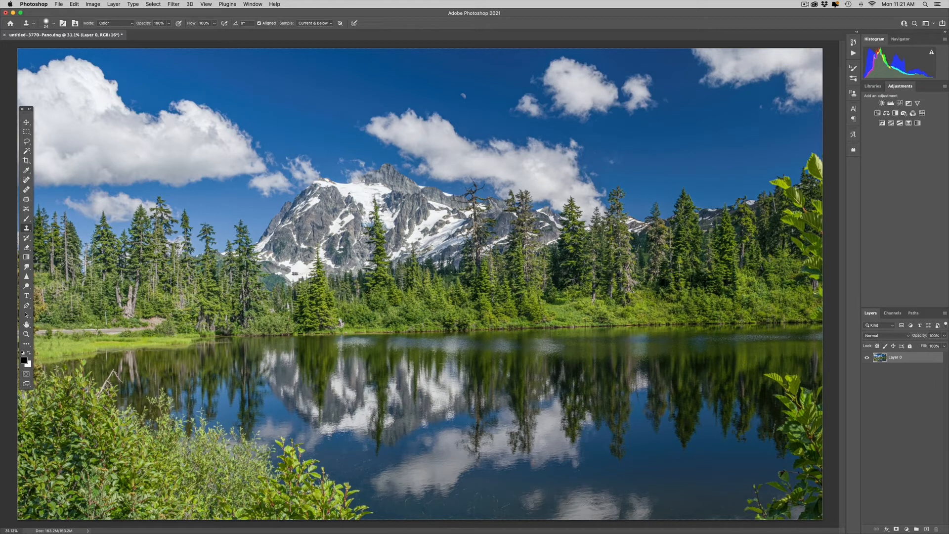
key(z)
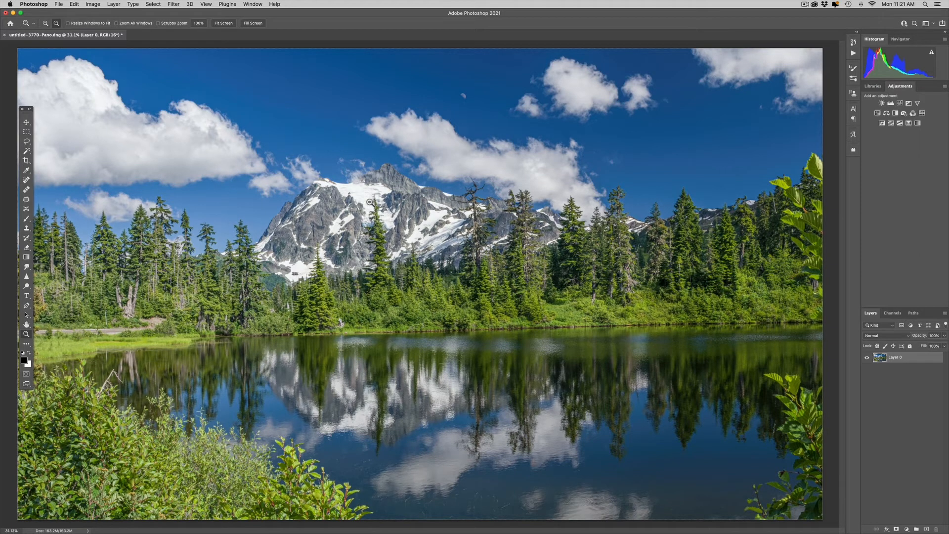
alt+click(379, 216)
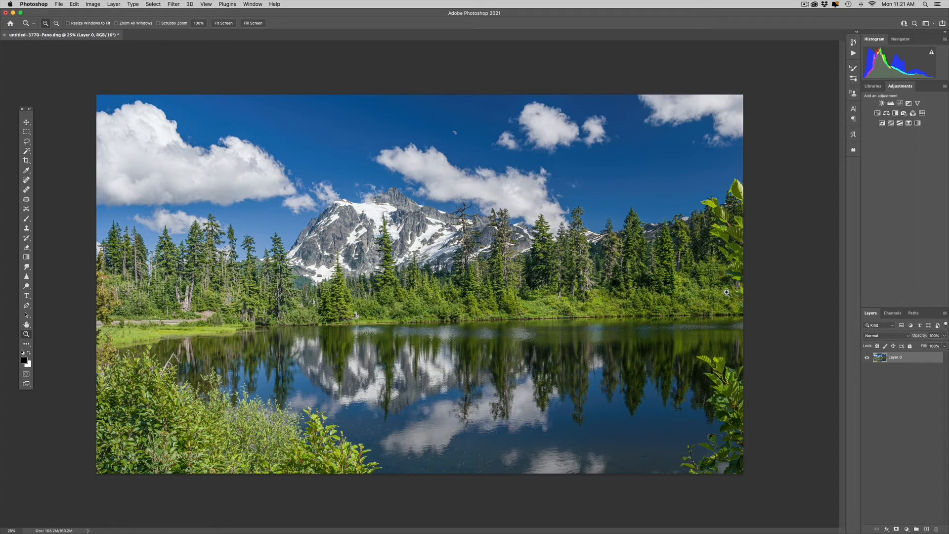
key(m)
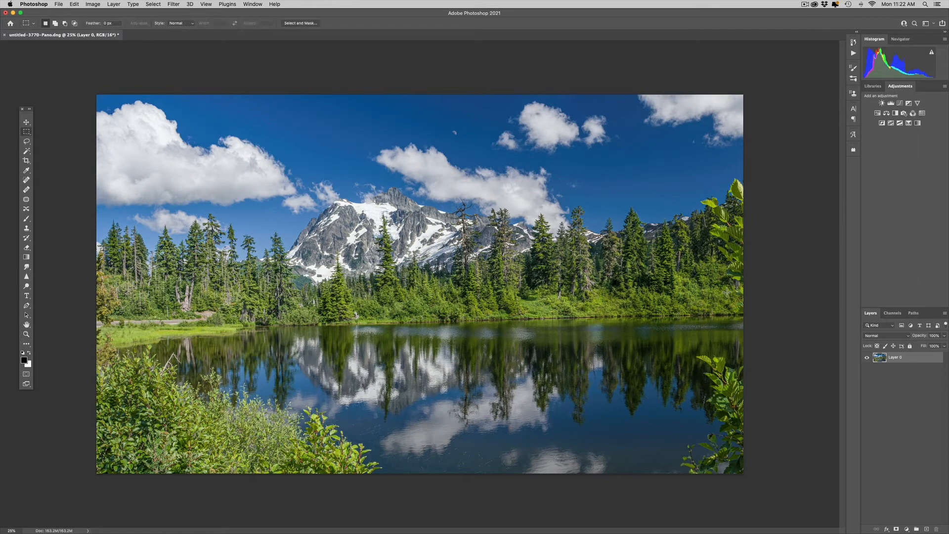
drag(83, 87, 770, 254)
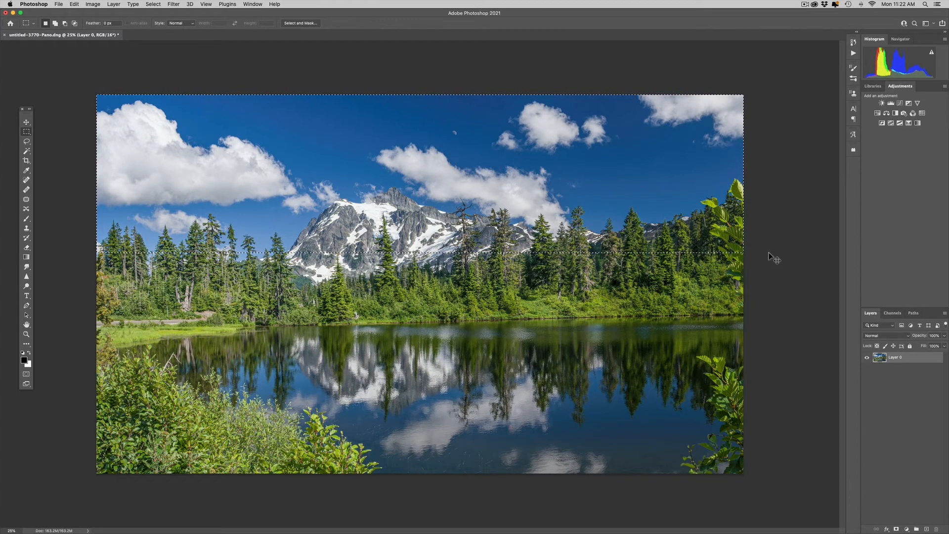
key(super+j)
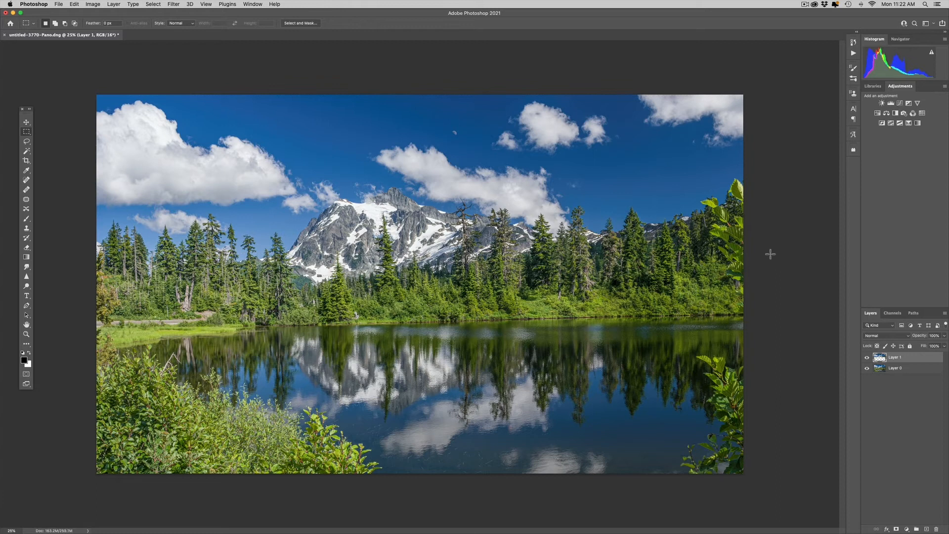
click(868, 368)
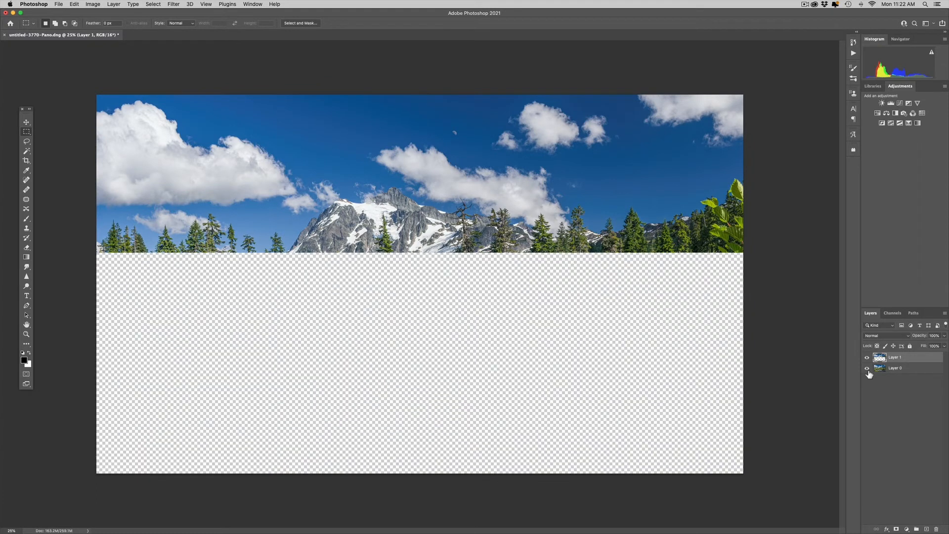
click(868, 369)
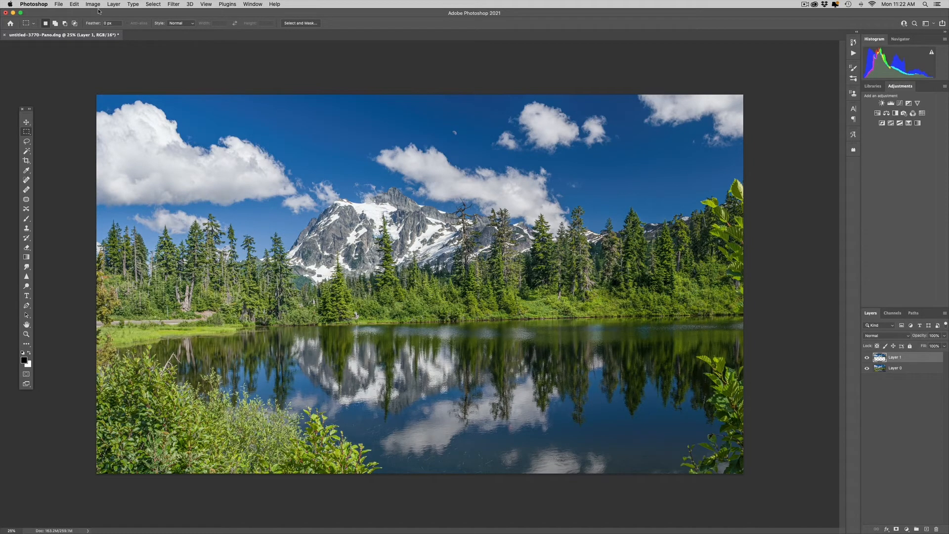
- Squeeze the copied sky layer down from its upper edge with Content-Aware Scale to about 79% height
click(73, 4)
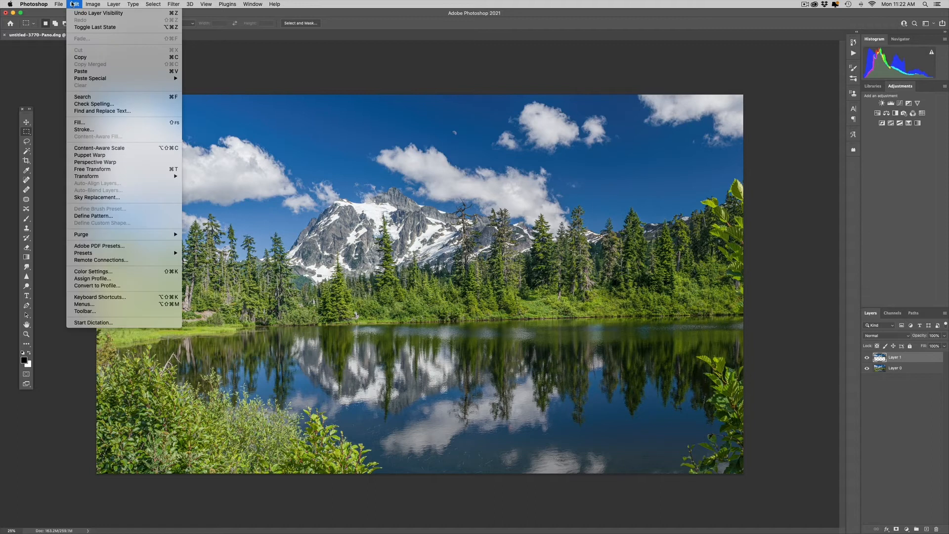
click(97, 148)
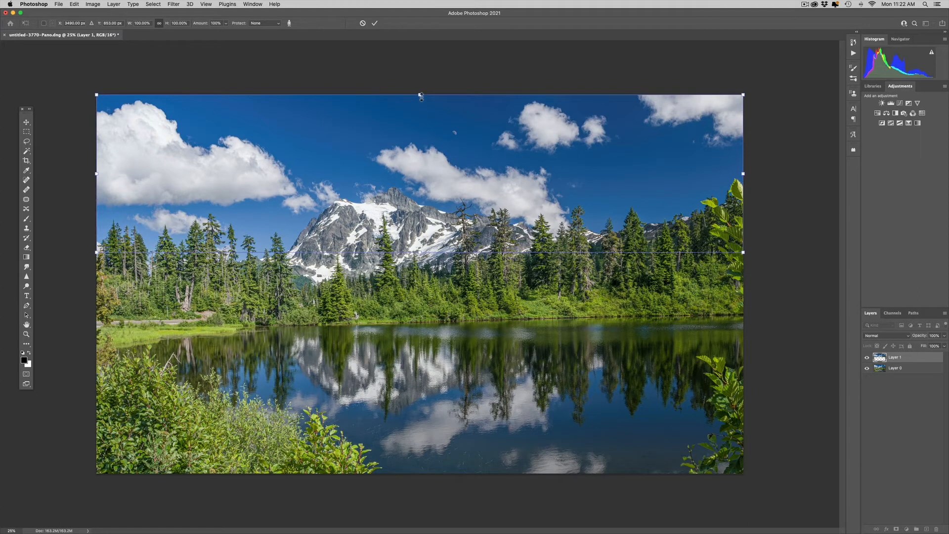
drag(421, 96, 424, 130)
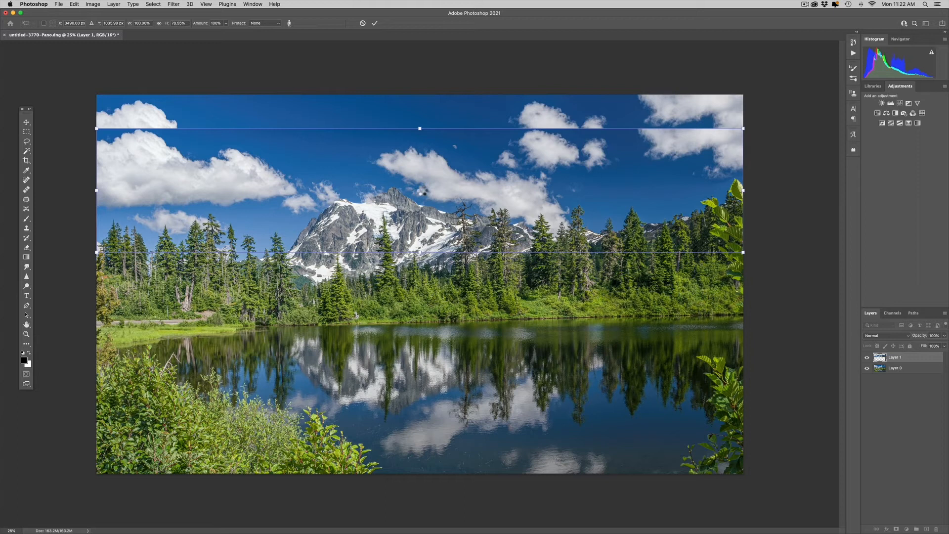
key(Return)
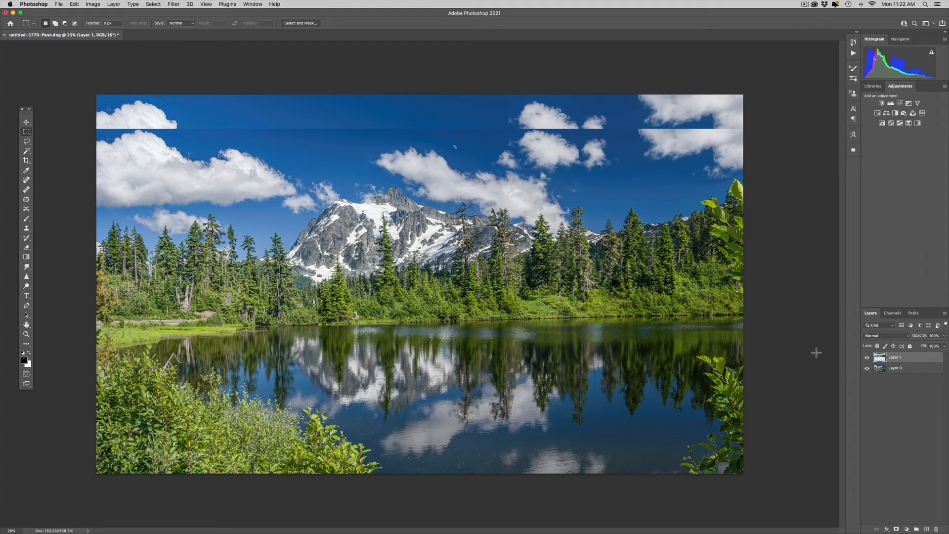
- Add a new layer above Layer 1 and set its blending mode to Overlay
click(927, 529)
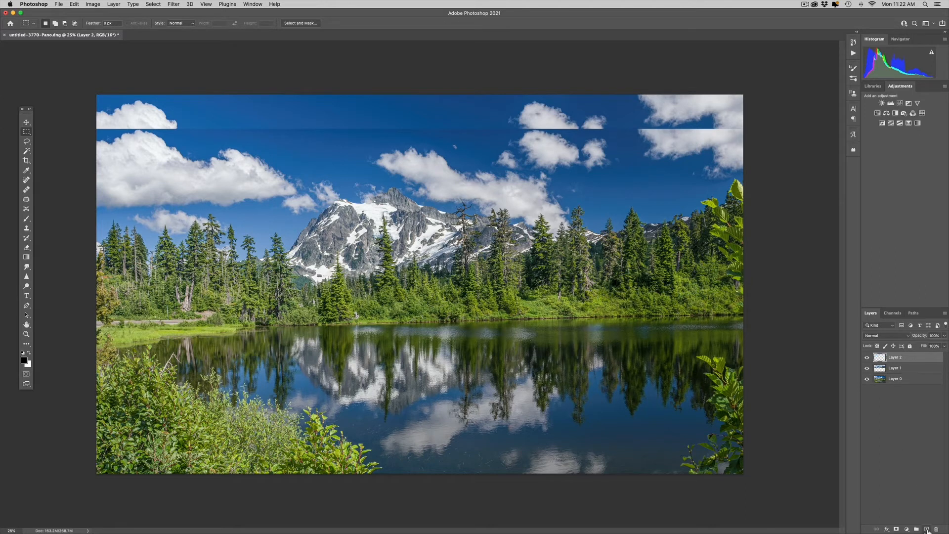
click(876, 336)
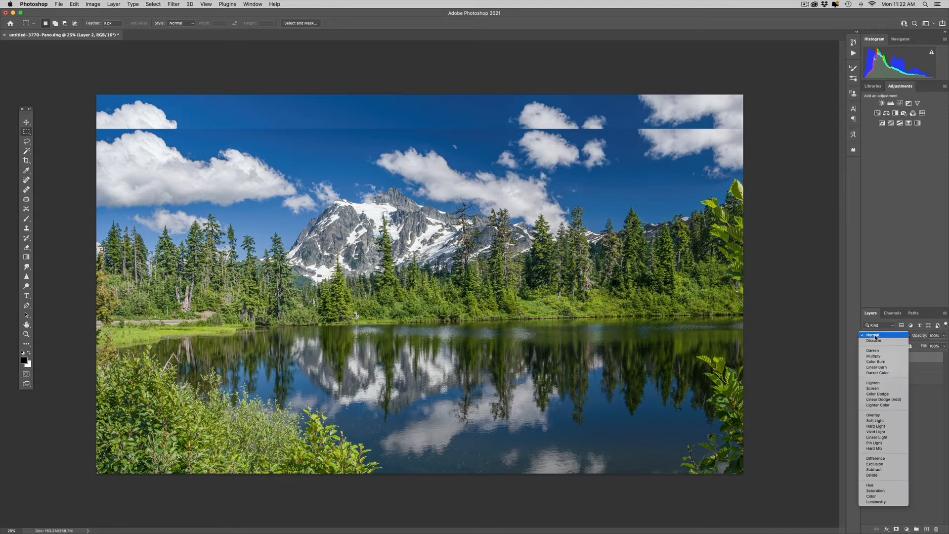
click(874, 416)
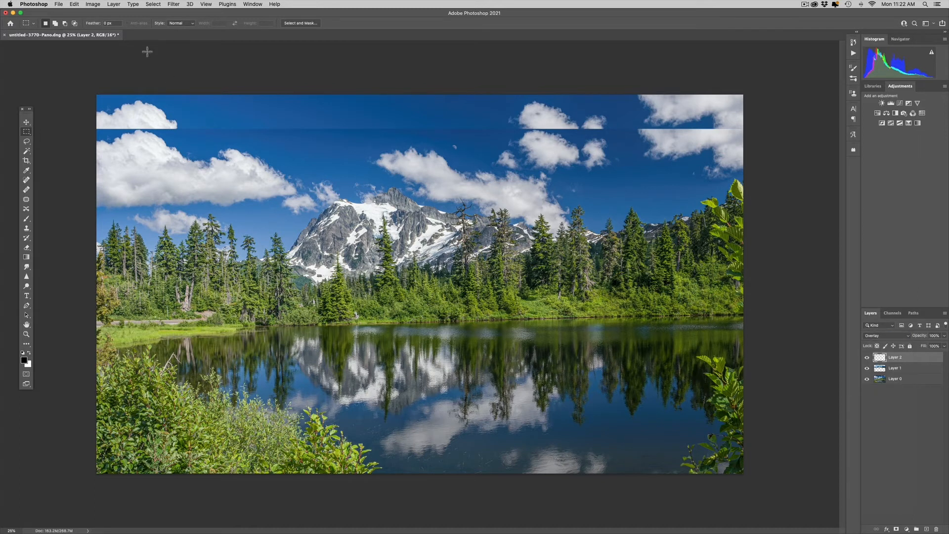
- Fill the Overlay layer with 50% Gray in Normal mode at 100% opacity
click(75, 5)
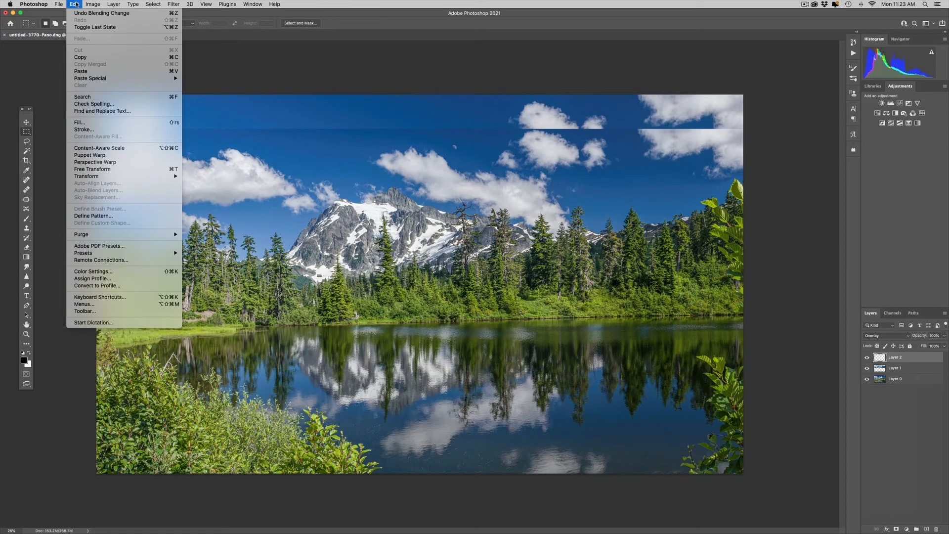
click(80, 123)
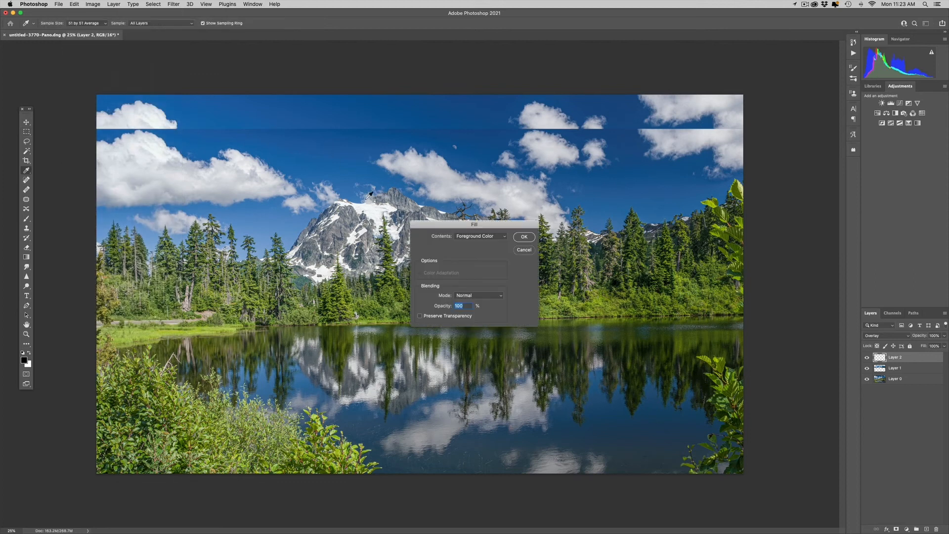
click(478, 241)
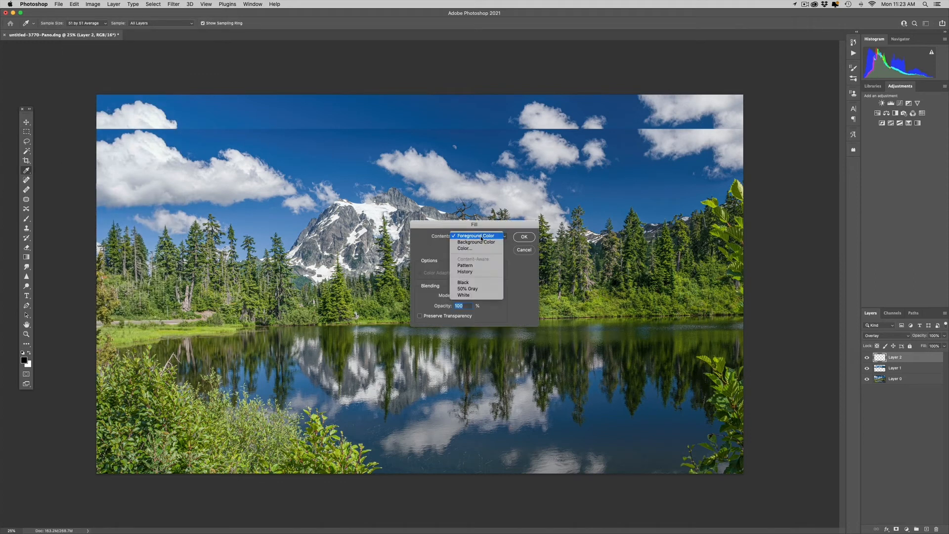
click(479, 289)
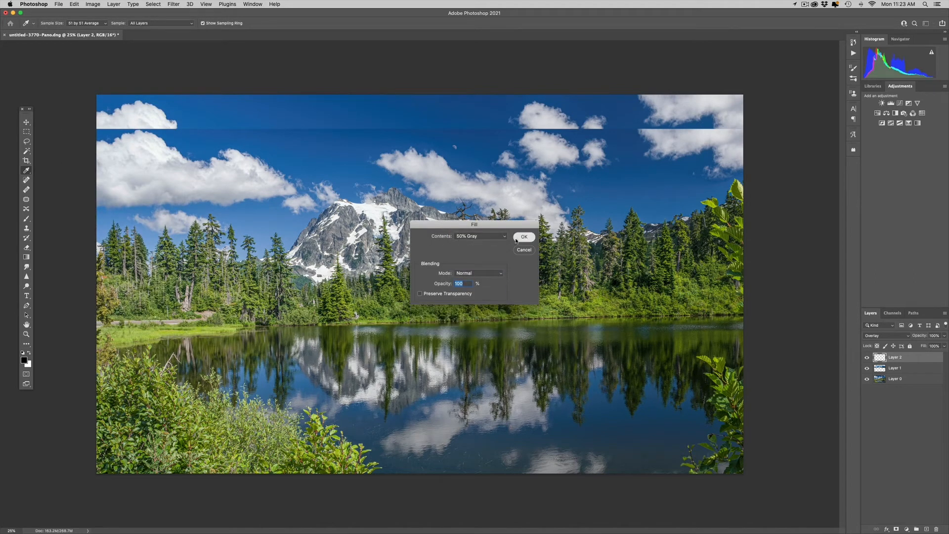
click(523, 237)
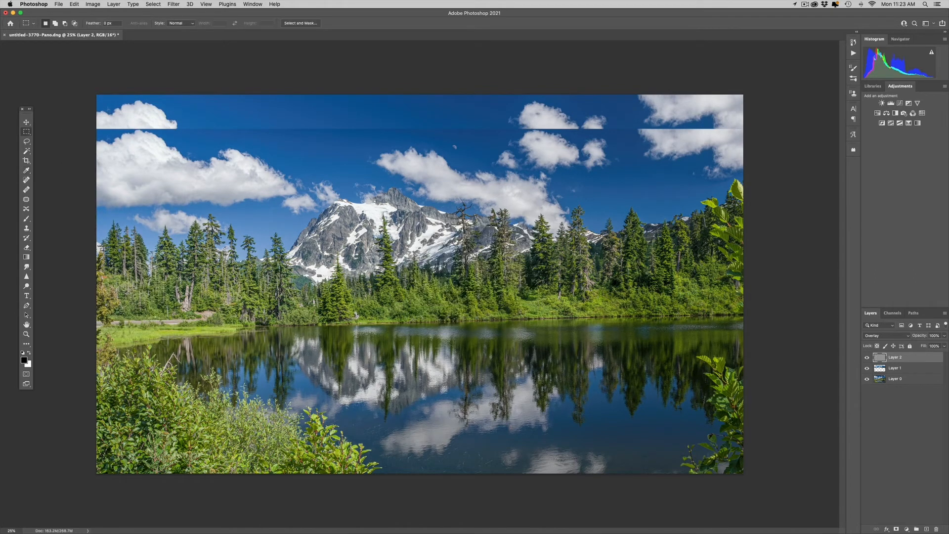
click(880, 336)
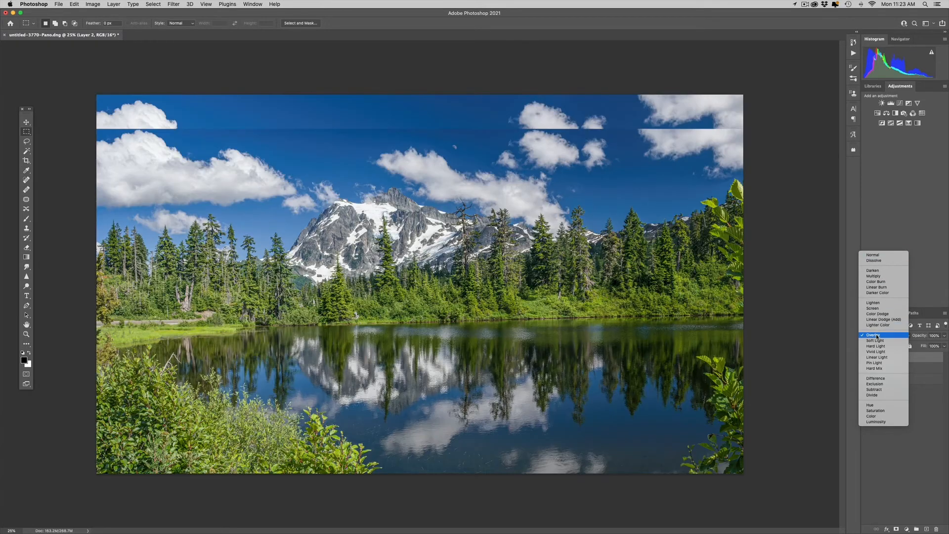
click(882, 335)
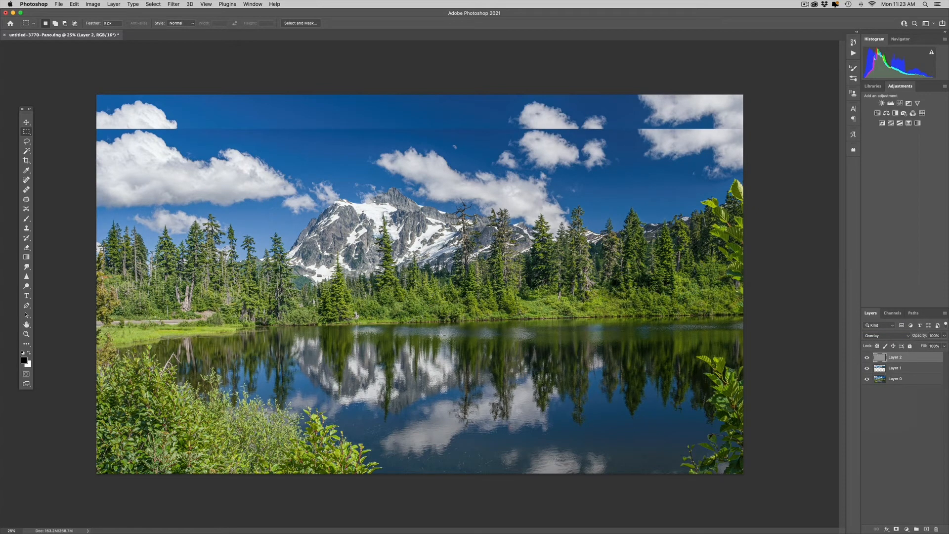
- Paint on the gray layer with a black brush at 10% opacity to darken the foreground bushes and the shoreline trees and grass
key(b)
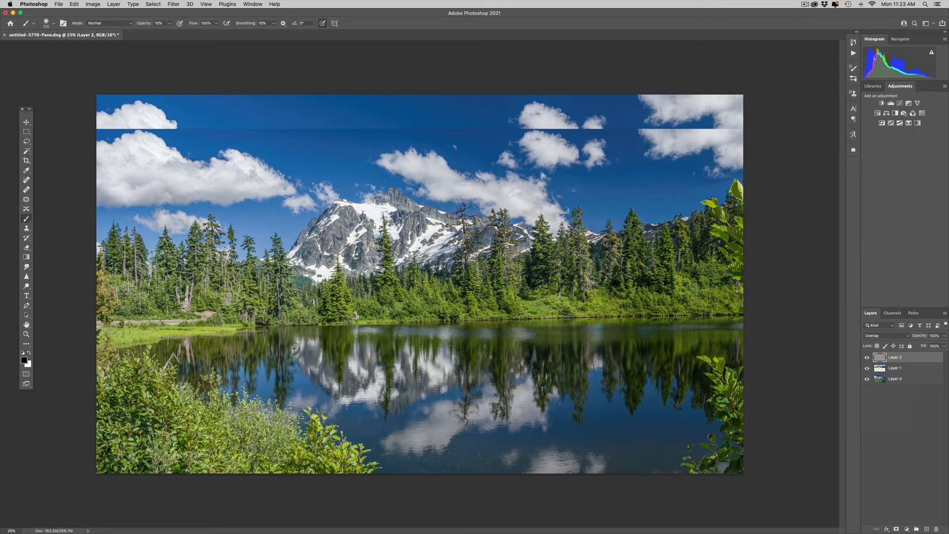
drag(292, 346, 333, 345)
mouse_move(320, 462)
mouse_down()
mouse_move(147, 407)
mouse_move(209, 451)
mouse_move(164, 446)
mouse_move(341, 459)
mouse_up()
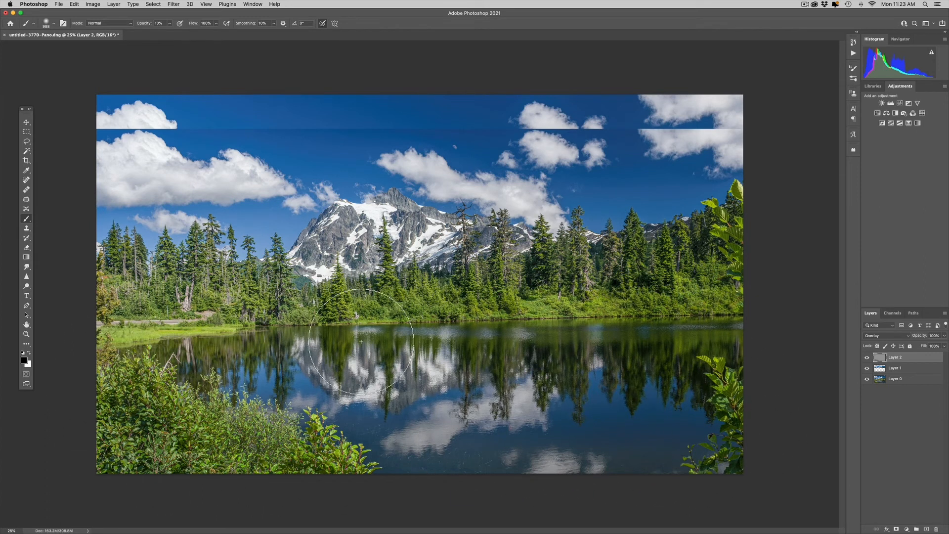
mouse_move(214, 298)
mouse_down()
mouse_move(183, 299)
mouse_move(143, 340)
mouse_move(148, 332)
mouse_move(131, 333)
mouse_up()
mouse_move(123, 277)
mouse_down()
mouse_move(238, 302)
mouse_move(247, 261)
mouse_move(196, 298)
mouse_move(244, 307)
mouse_up()
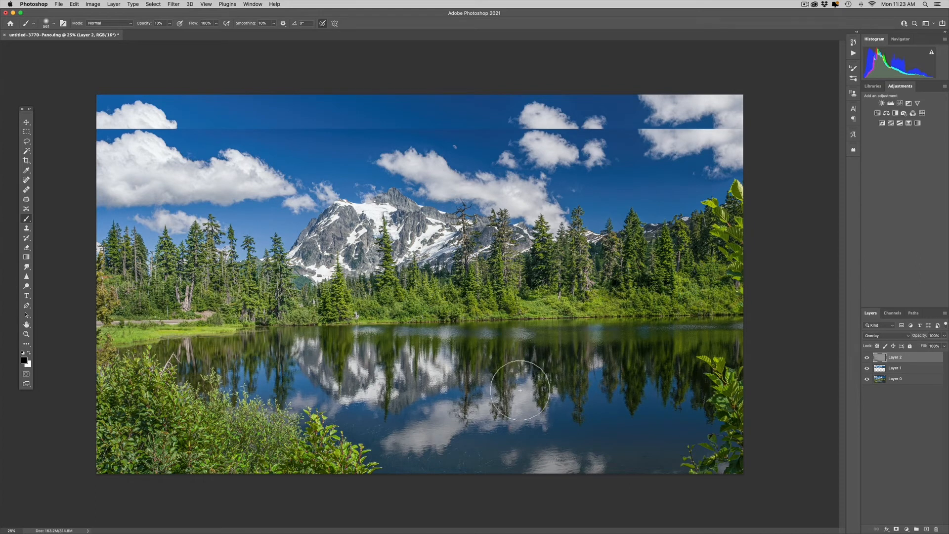
- Paint with white at 10% brush opacity to brighten the cloud and mountain reflections, the middle shoreline and the mountain's lower slopes
key(x)
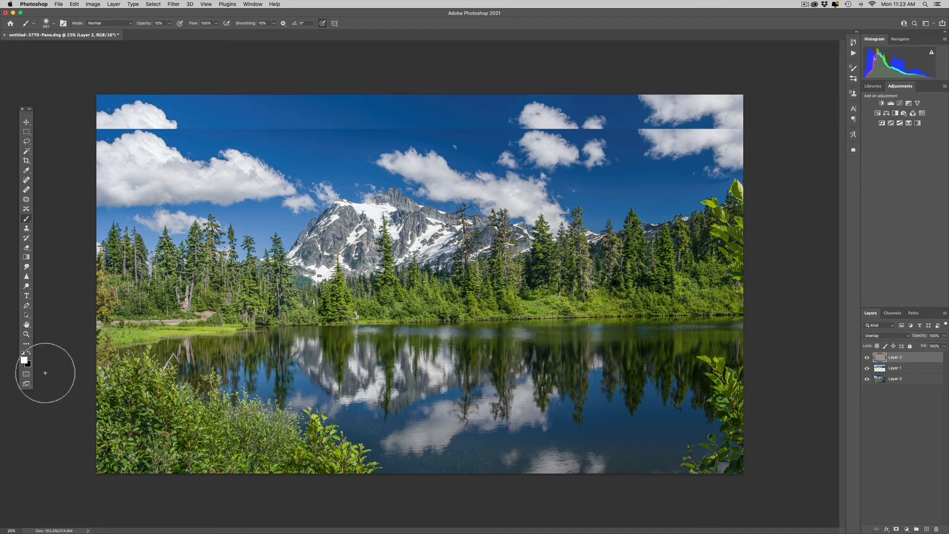
drag(442, 430, 472, 431)
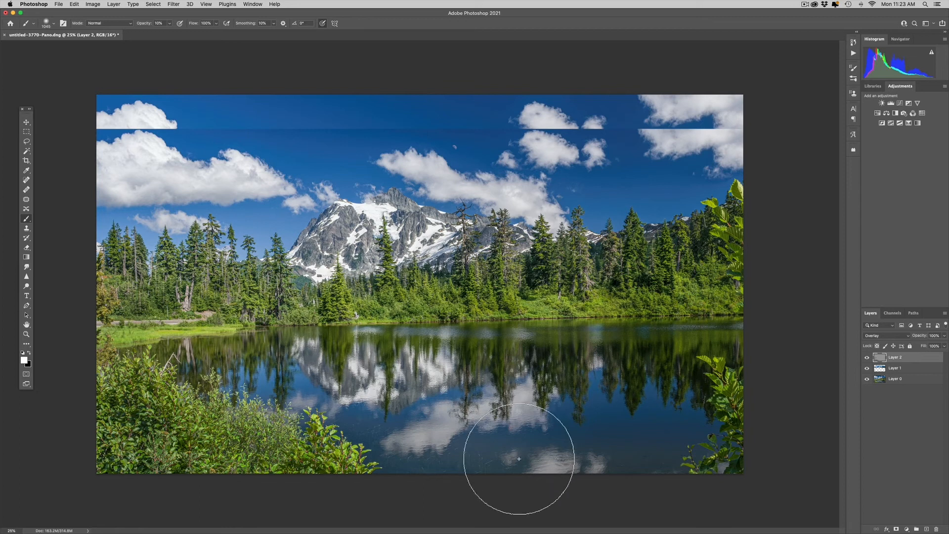
drag(431, 443, 373, 345)
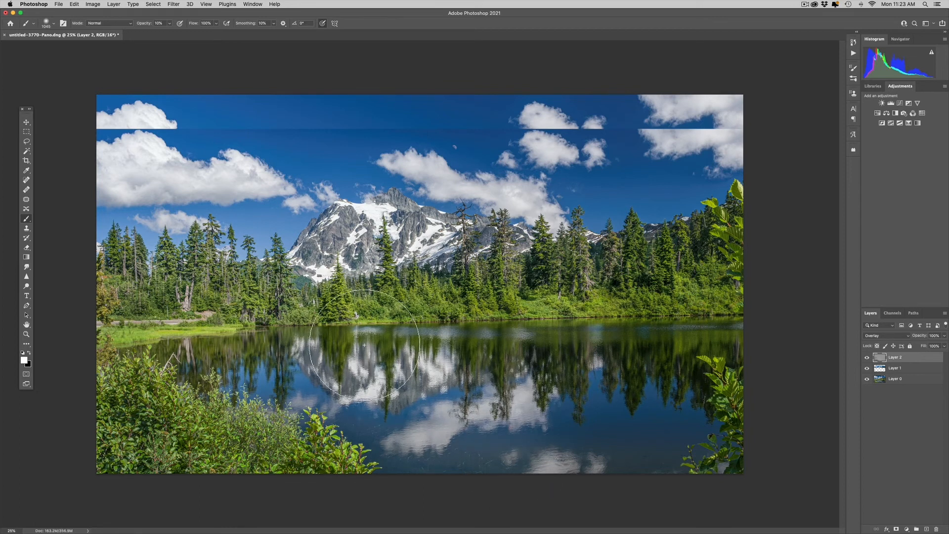
mouse_move(430, 285)
mouse_down()
mouse_move(475, 277)
mouse_move(361, 301)
mouse_move(381, 305)
mouse_up()
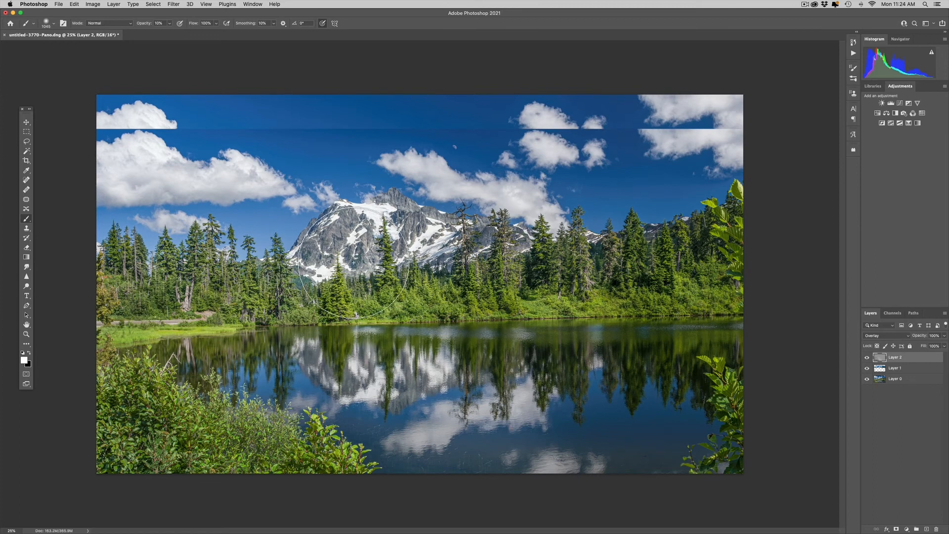
drag(361, 259, 300, 276)
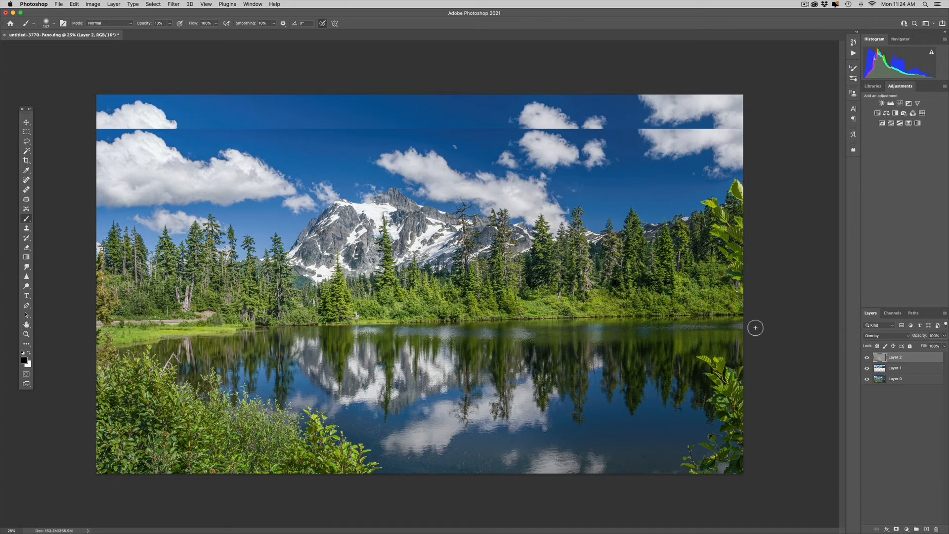
- Crop away the duplicated sky strip above the seam, keeping the photo's full width
key(c)
click(423, 95)
drag(420, 111, 420, 112)
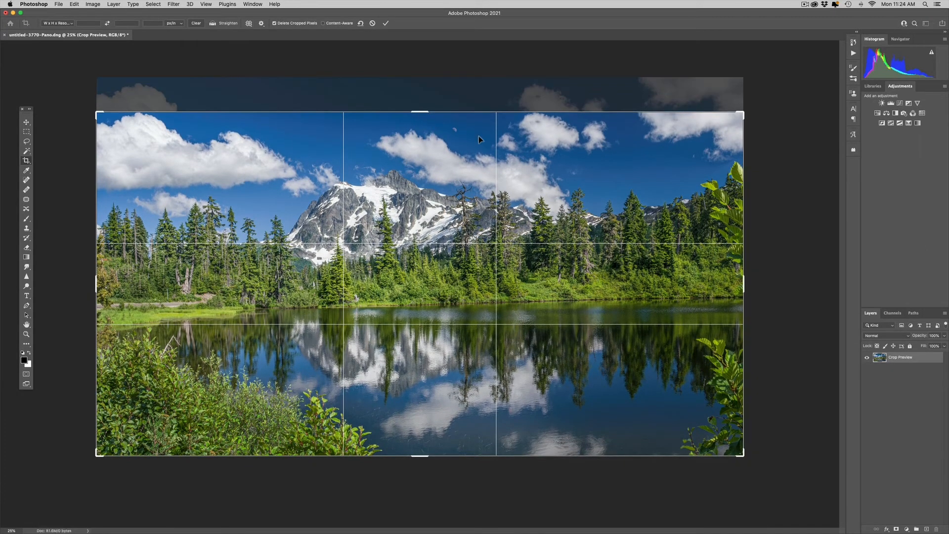
key(Return)
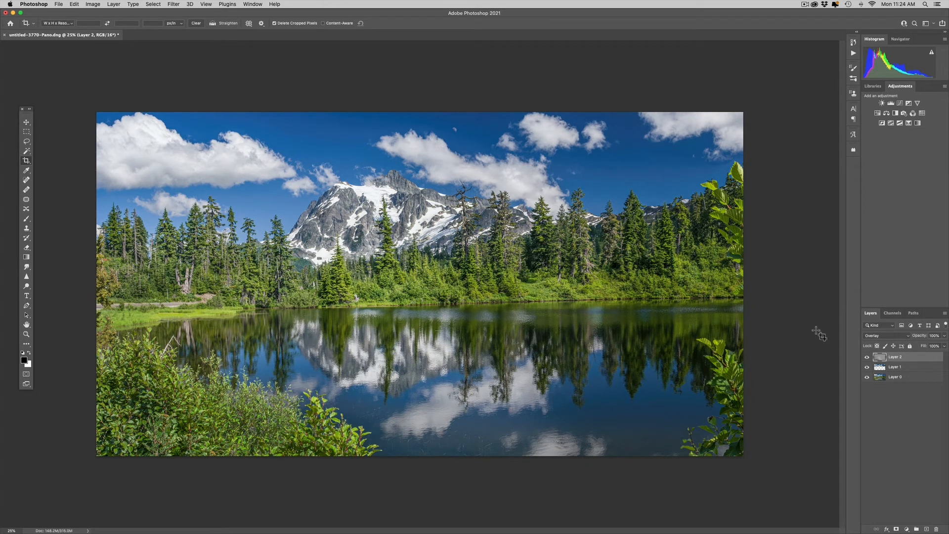
- Compare the photo with and without the gray Overlay layer to judge the dodging and burning
click(868, 357)
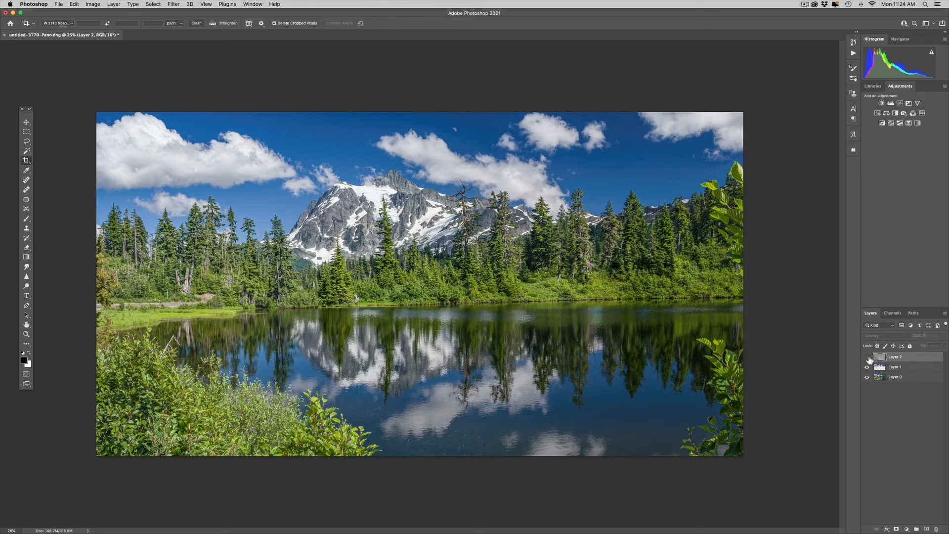
click(867, 357)
click(868, 357)
click(868, 357)
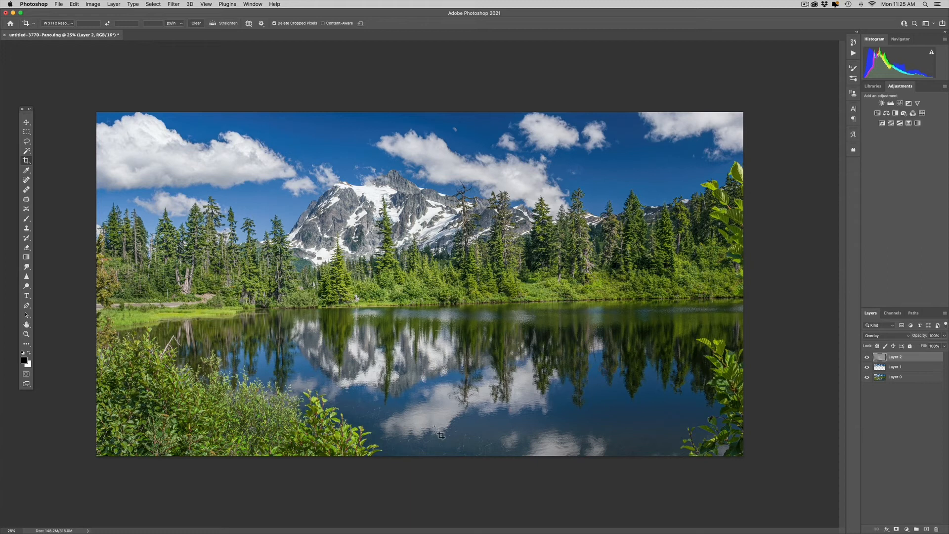
click(868, 356)
click(867, 357)
click(867, 356)
click(867, 357)
- Switch to Lightroom Classic and brush an Auto Mask adjustment over the large white clouds, using the mask overlay to check coverage
key(super)
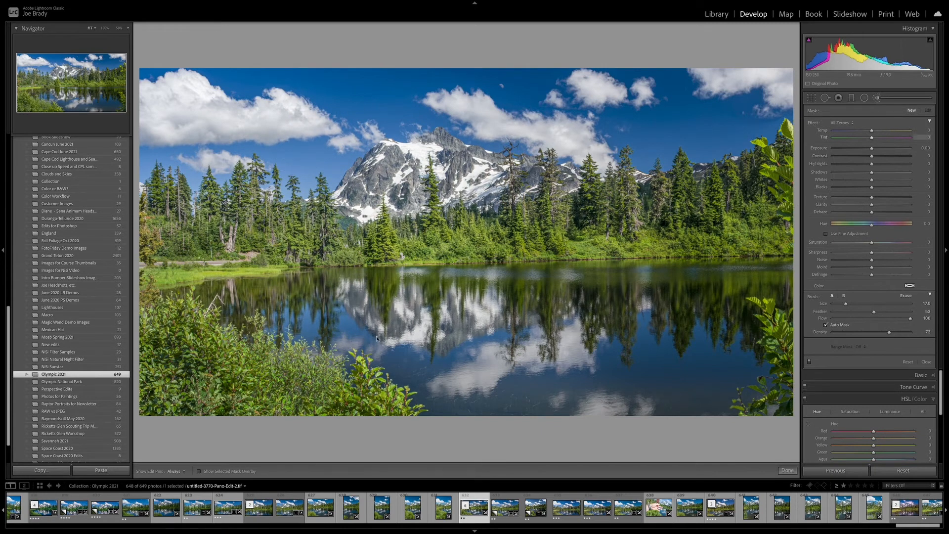
click(231, 472)
key(h)
mouse_move(312, 121)
mouse_down()
mouse_move(234, 118)
mouse_move(186, 90)
mouse_move(154, 118)
mouse_move(220, 118)
mouse_move(149, 104)
mouse_move(303, 119)
mouse_up()
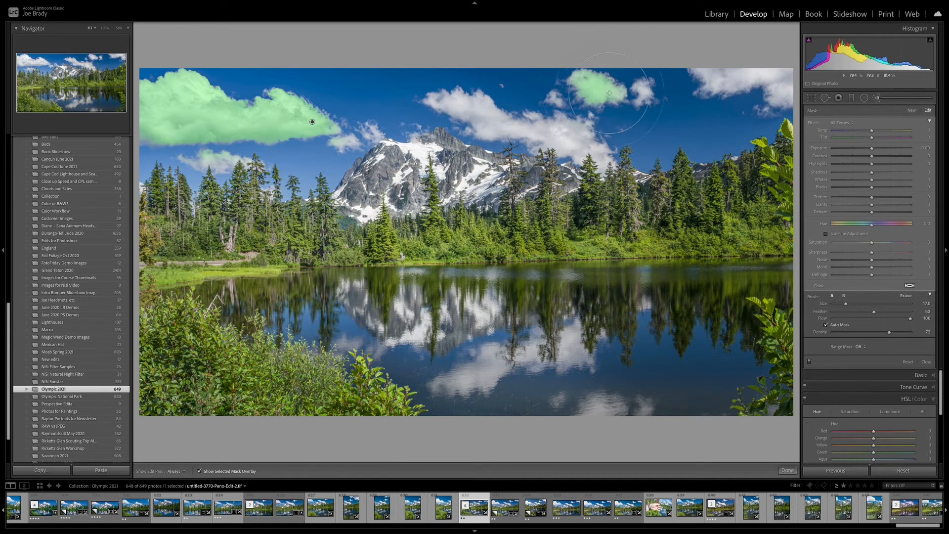
drag(590, 131, 482, 114)
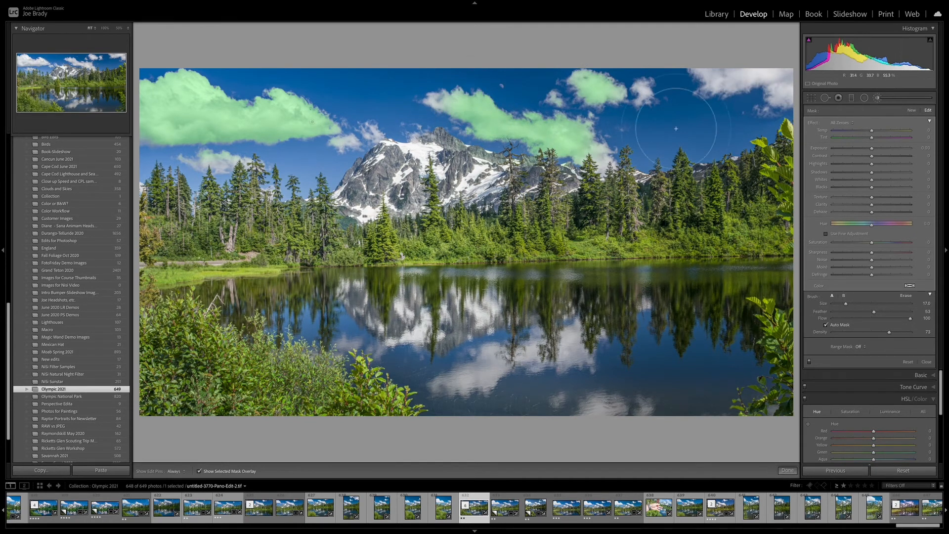
drag(712, 114, 777, 82)
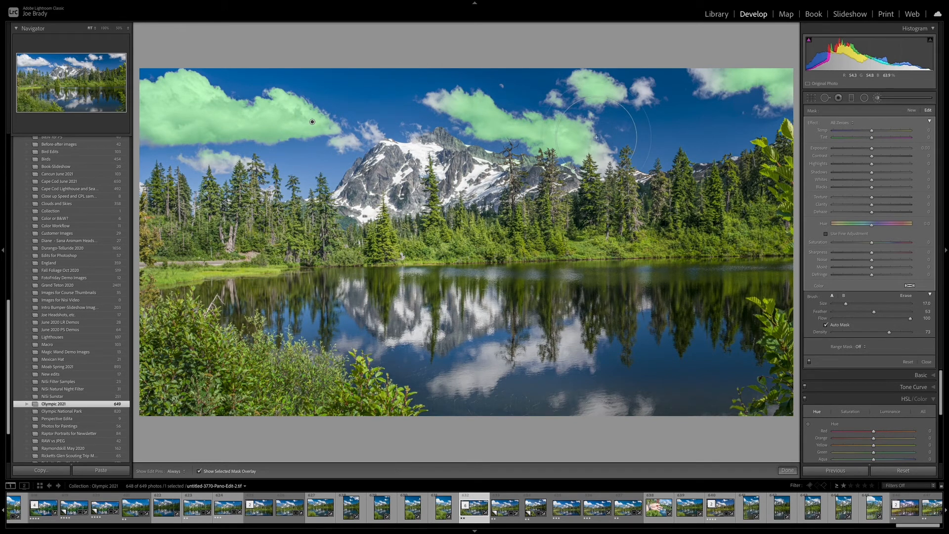
key(o)
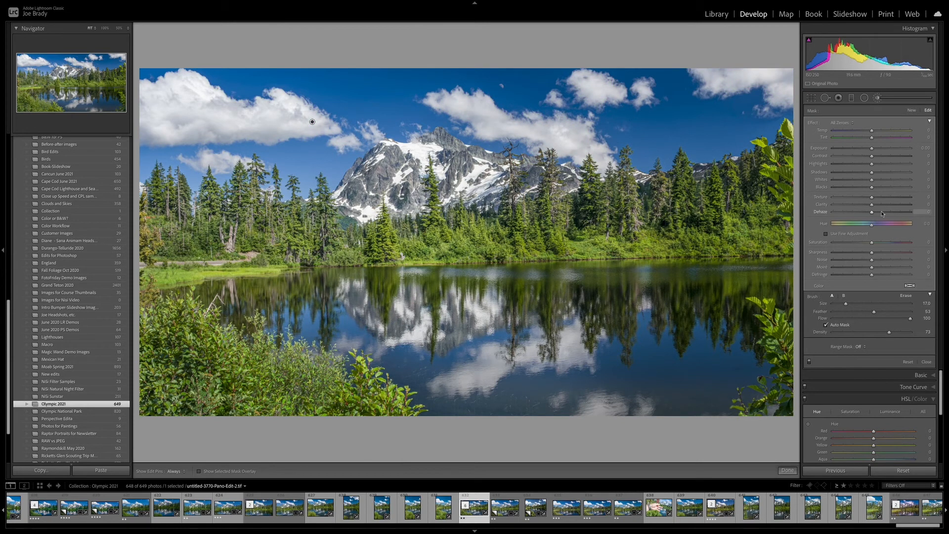
- Set the cloud mask's Dehaze to 61 and finish the brush adjustment
drag(881, 212, 892, 212)
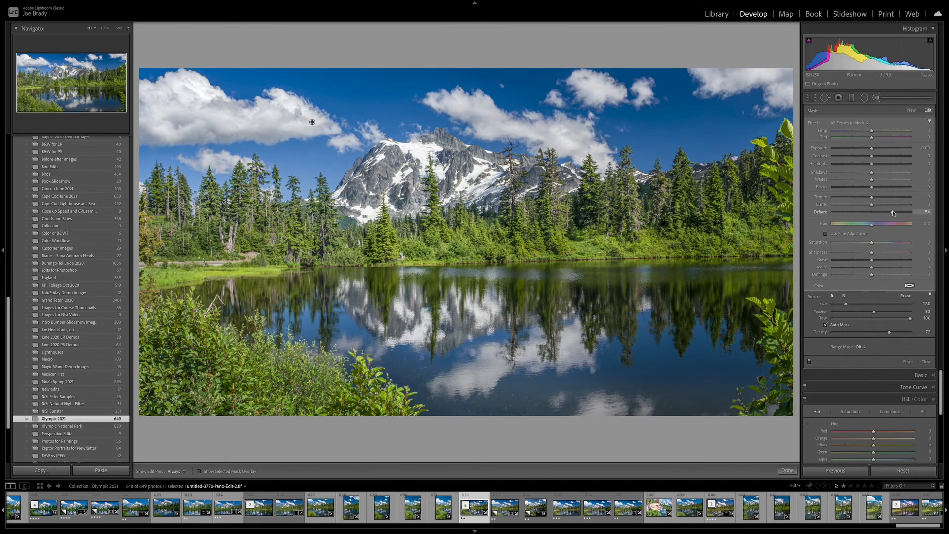
drag(892, 213, 894, 213)
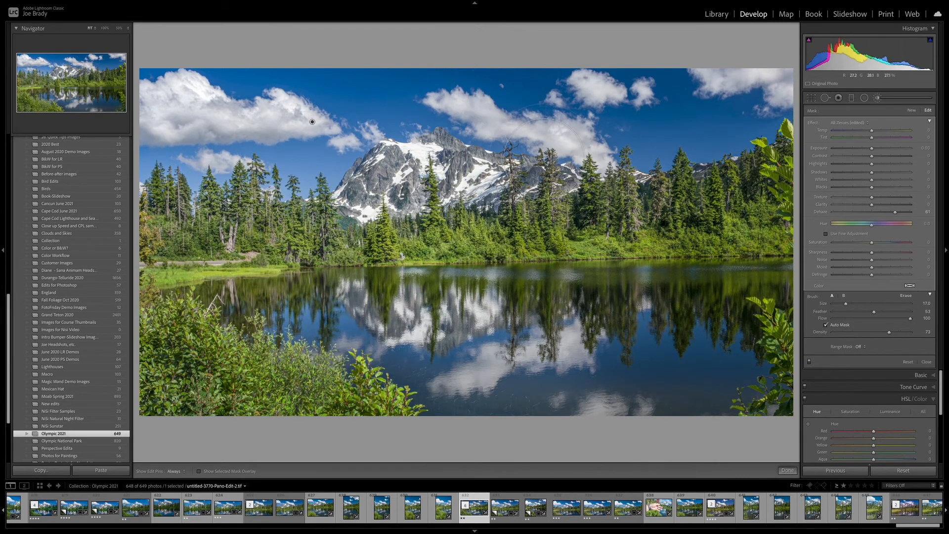
click(787, 470)
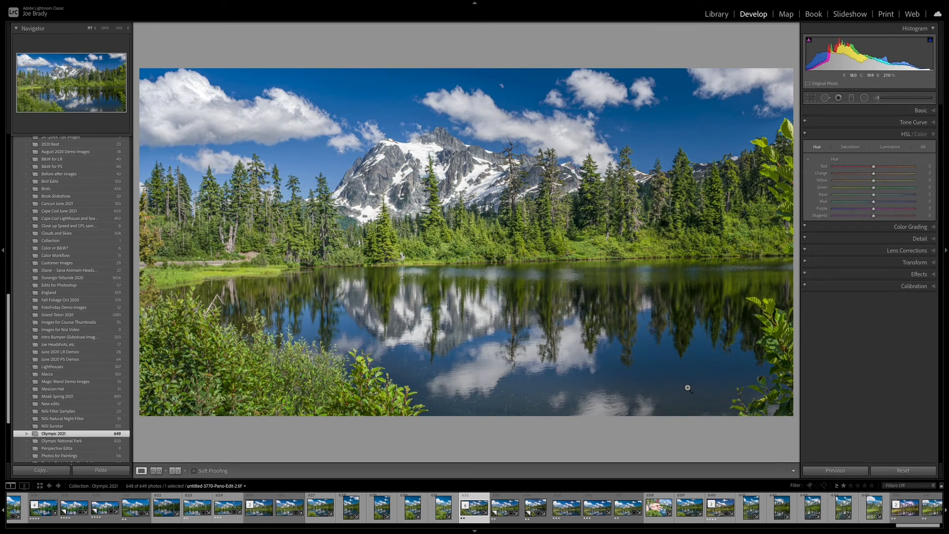
- Crop away a strip of dark water and foreground bushes along the photo's lower edge, keeping the full width
key(r)
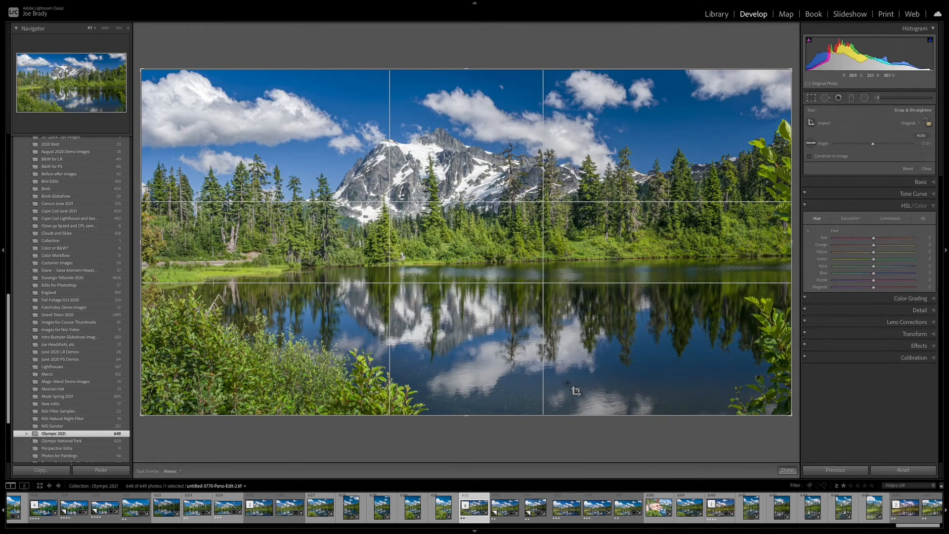
mouse_move(467, 414)
mouse_down()
mouse_move(467, 386)
mouse_move(466, 396)
mouse_up()
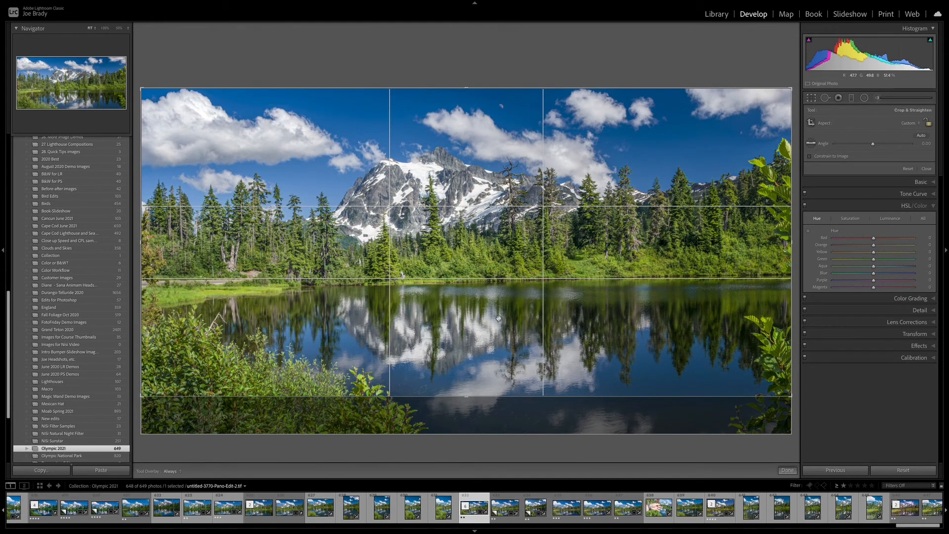
click(787, 470)
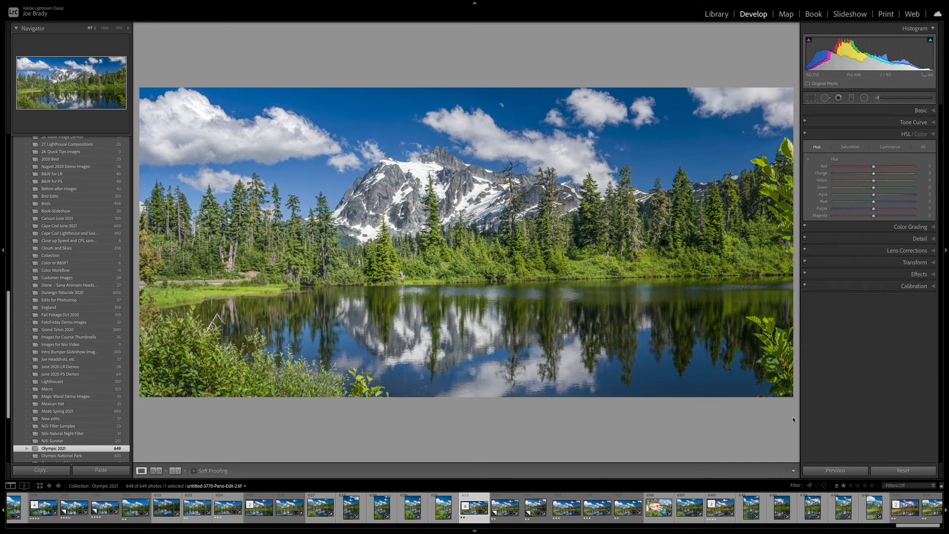
- Add a subtle Highlight Priority post-crop vignette with Amount -11, Midpoint 45, Roundness -76 and Feather 64
click(912, 275)
drag(870, 219, 800, 219)
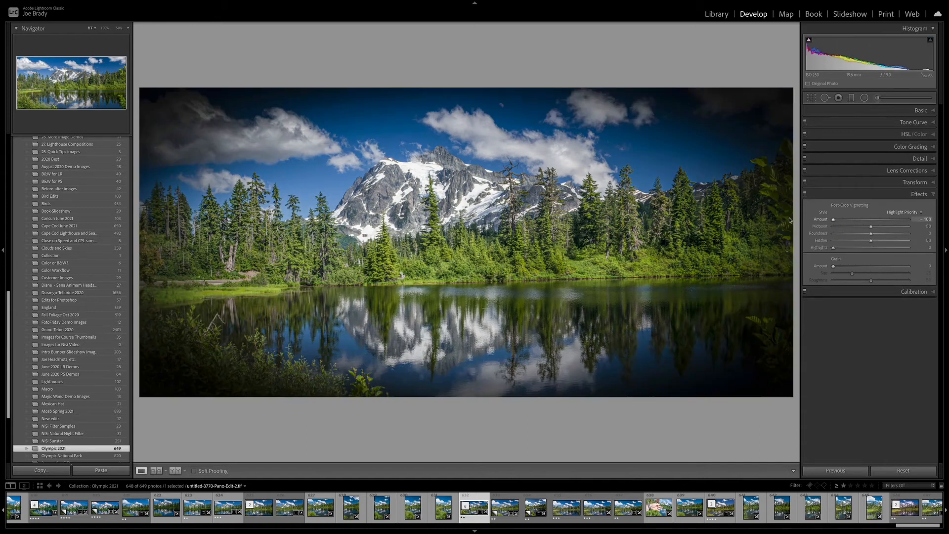
mouse_move(871, 233)
mouse_down()
mouse_move(842, 235)
mouse_move(874, 241)
mouse_move(867, 228)
mouse_up()
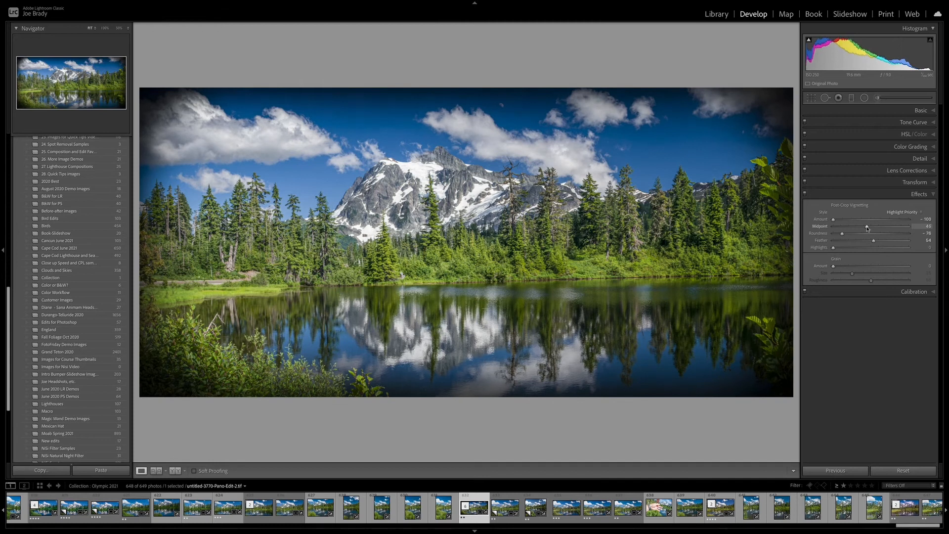
drag(834, 221, 867, 222)
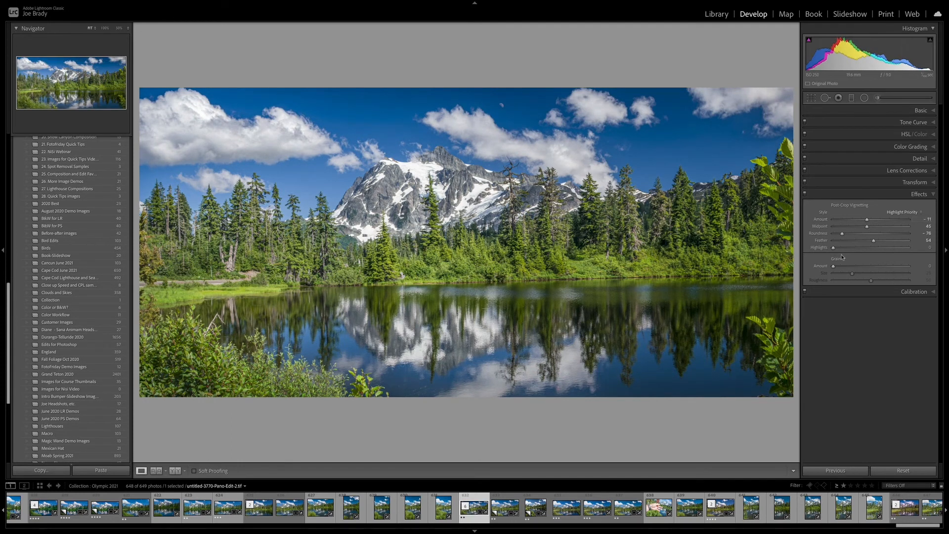
- Compare the photo with and without the post-crop vignette effect
click(804, 194)
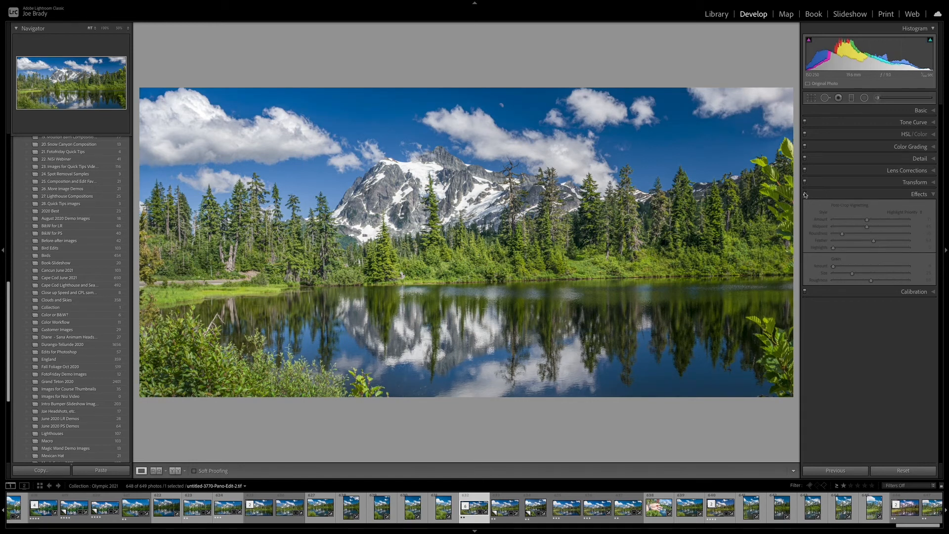
click(804, 194)
click(805, 194)
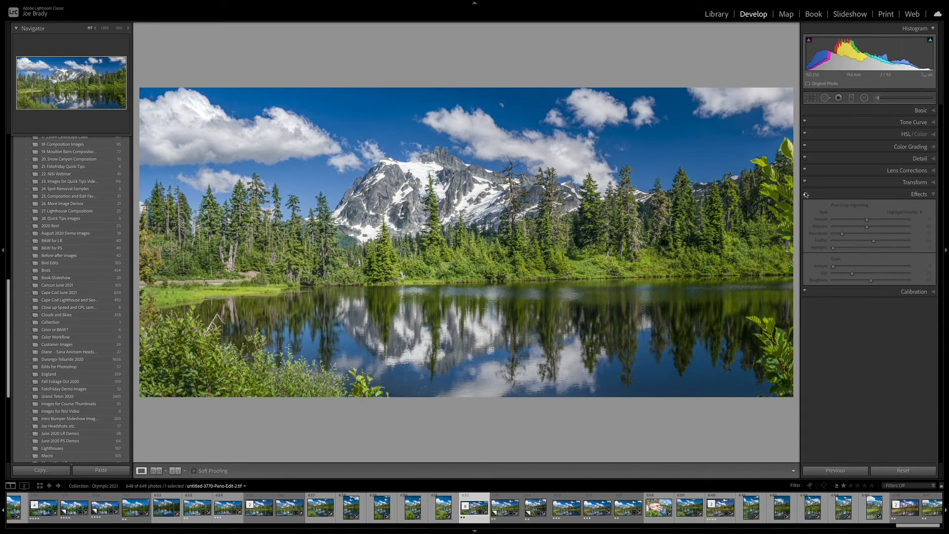
click(805, 195)
click(805, 194)
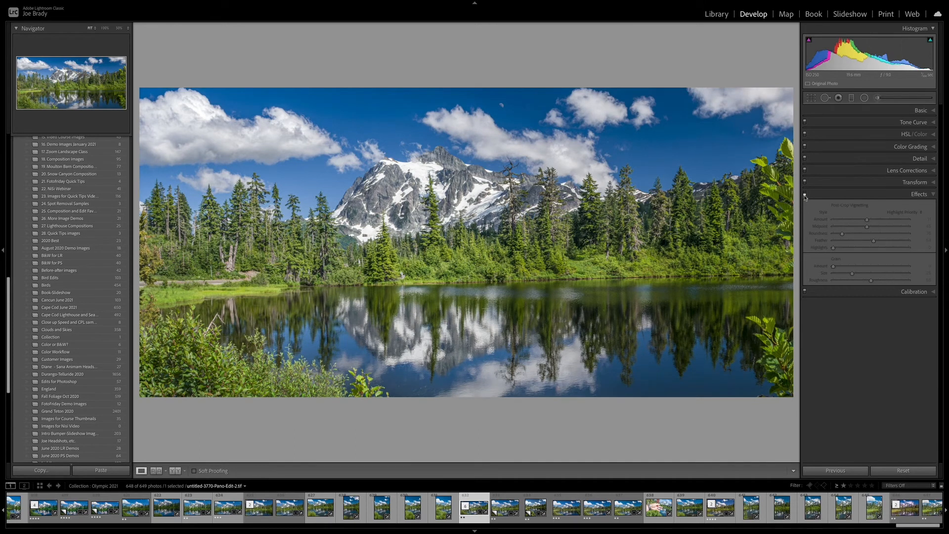
- Select the unedited untitled-3770-Pano.dng Copy 2 together with the finished panorama for comparison
click(556, 500)
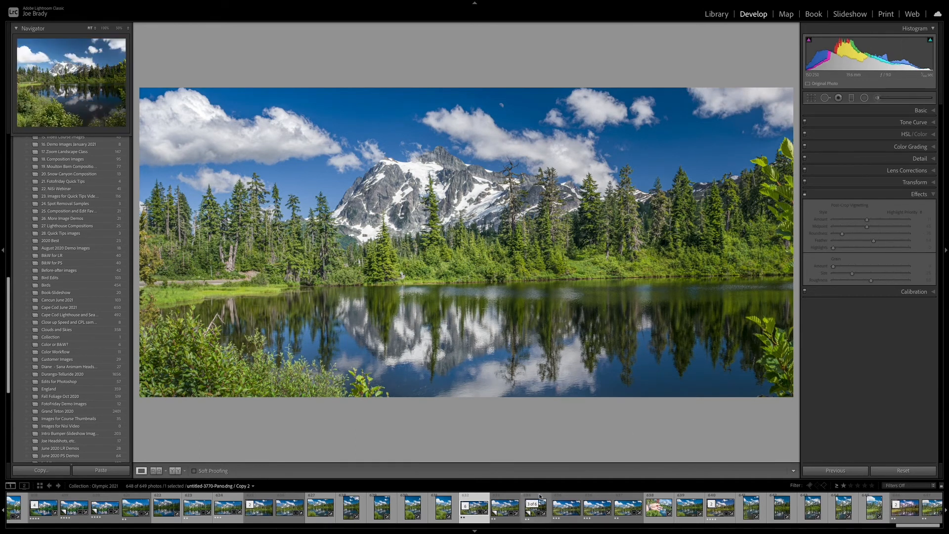
ctrl+click(540, 496)
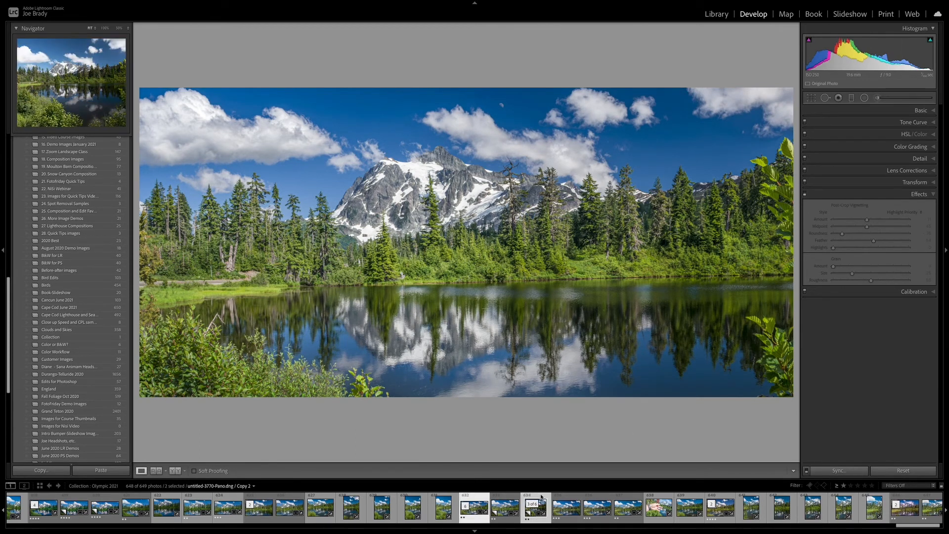